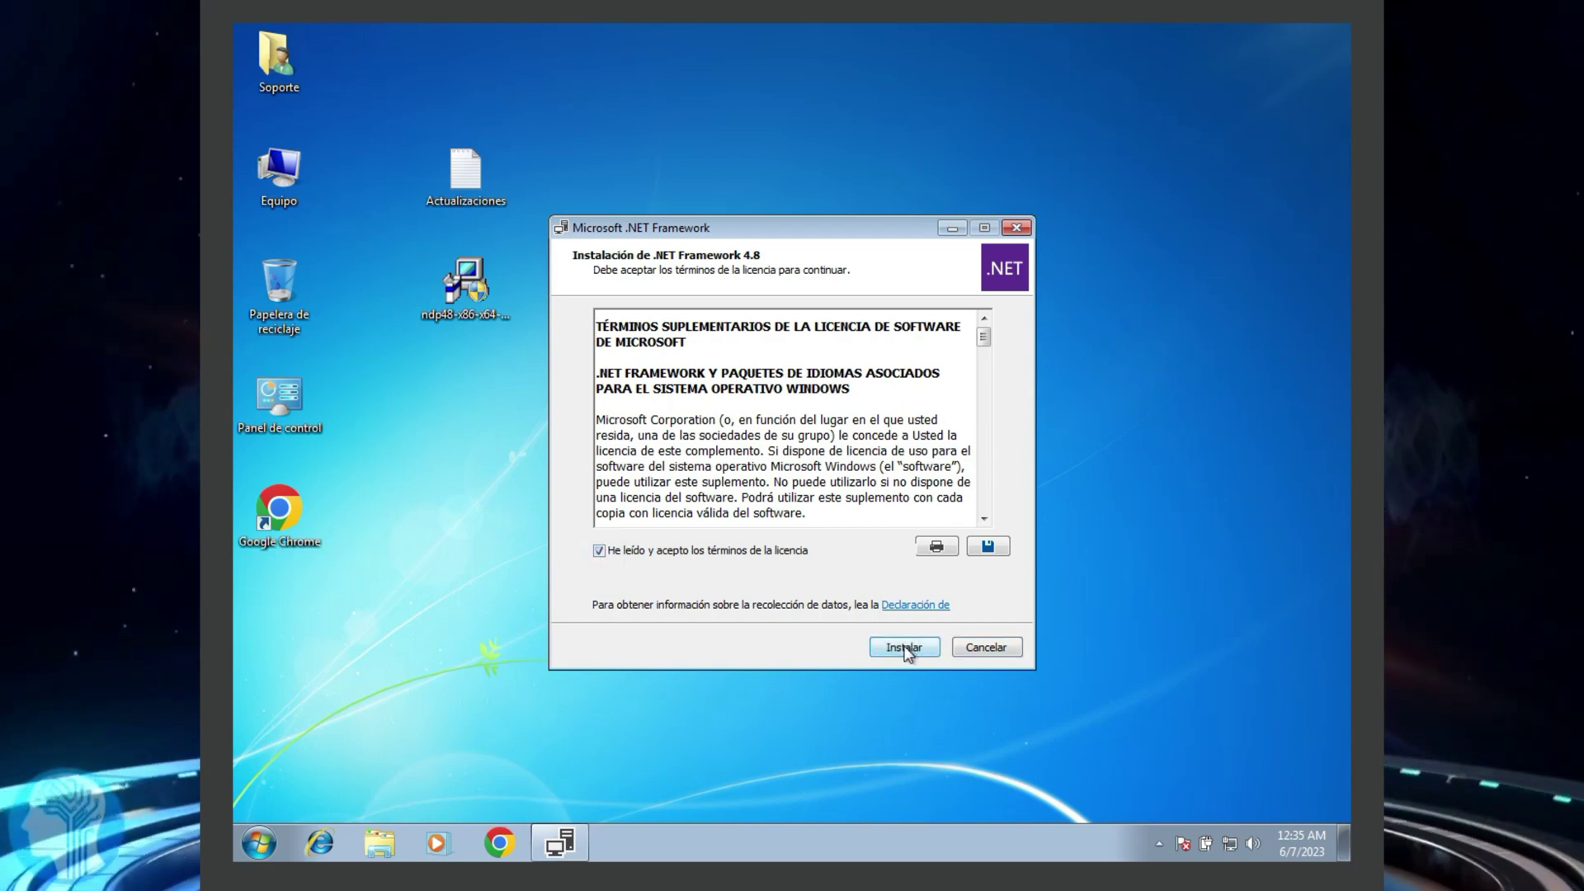
Try to install .NET Framework 4.8 and close the installer without searching online for a solution.
{"action": "left_click", "coordinate": [903, 647]}
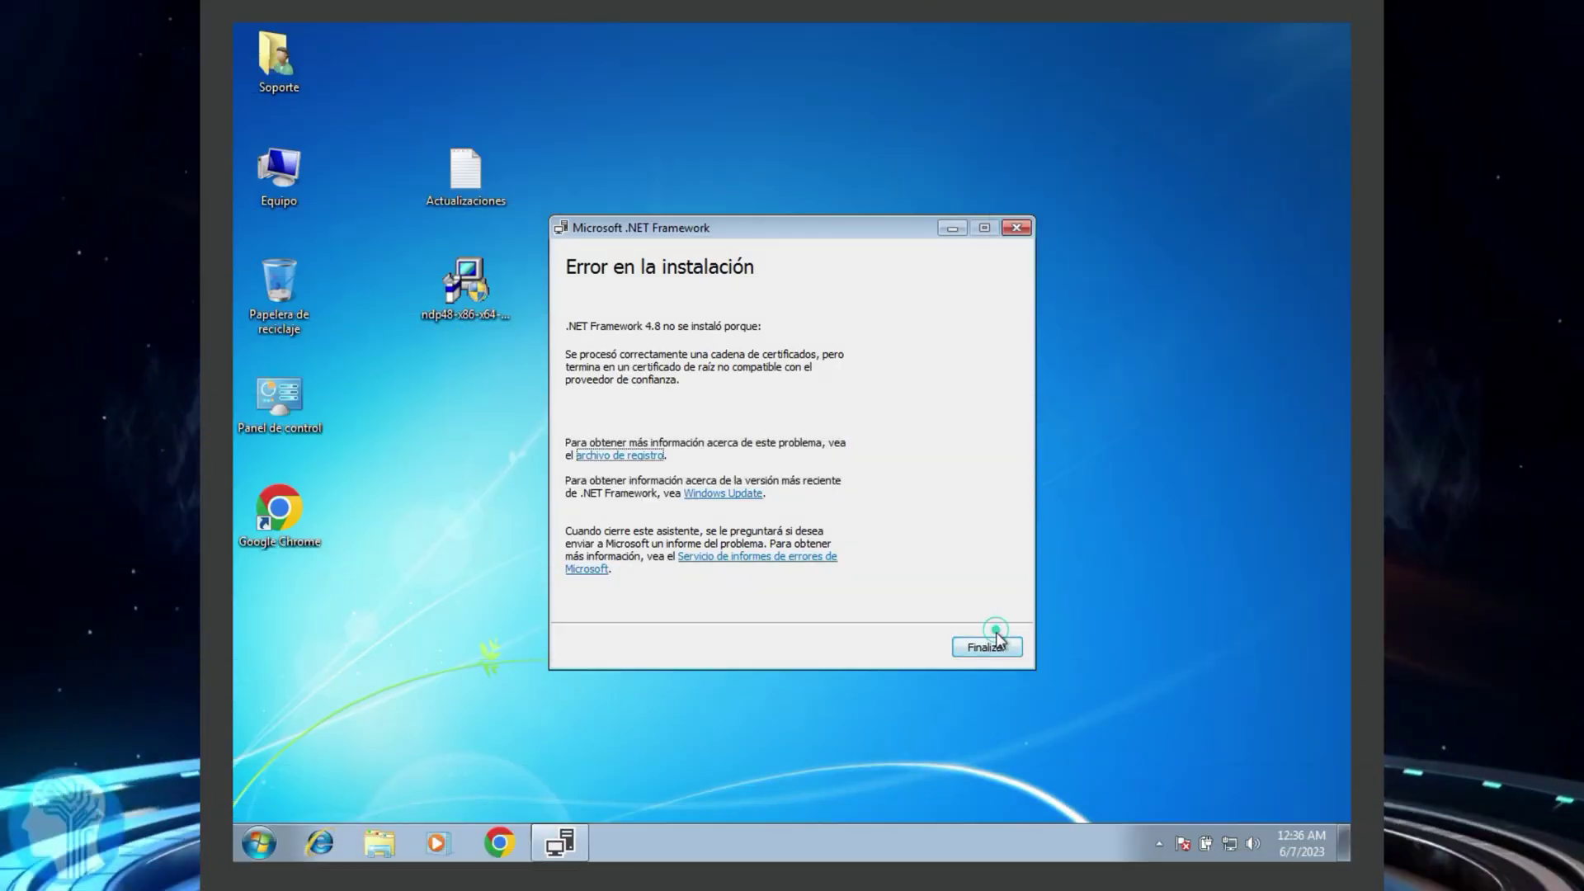
{"action": "left_click", "coordinate": [988, 647]}
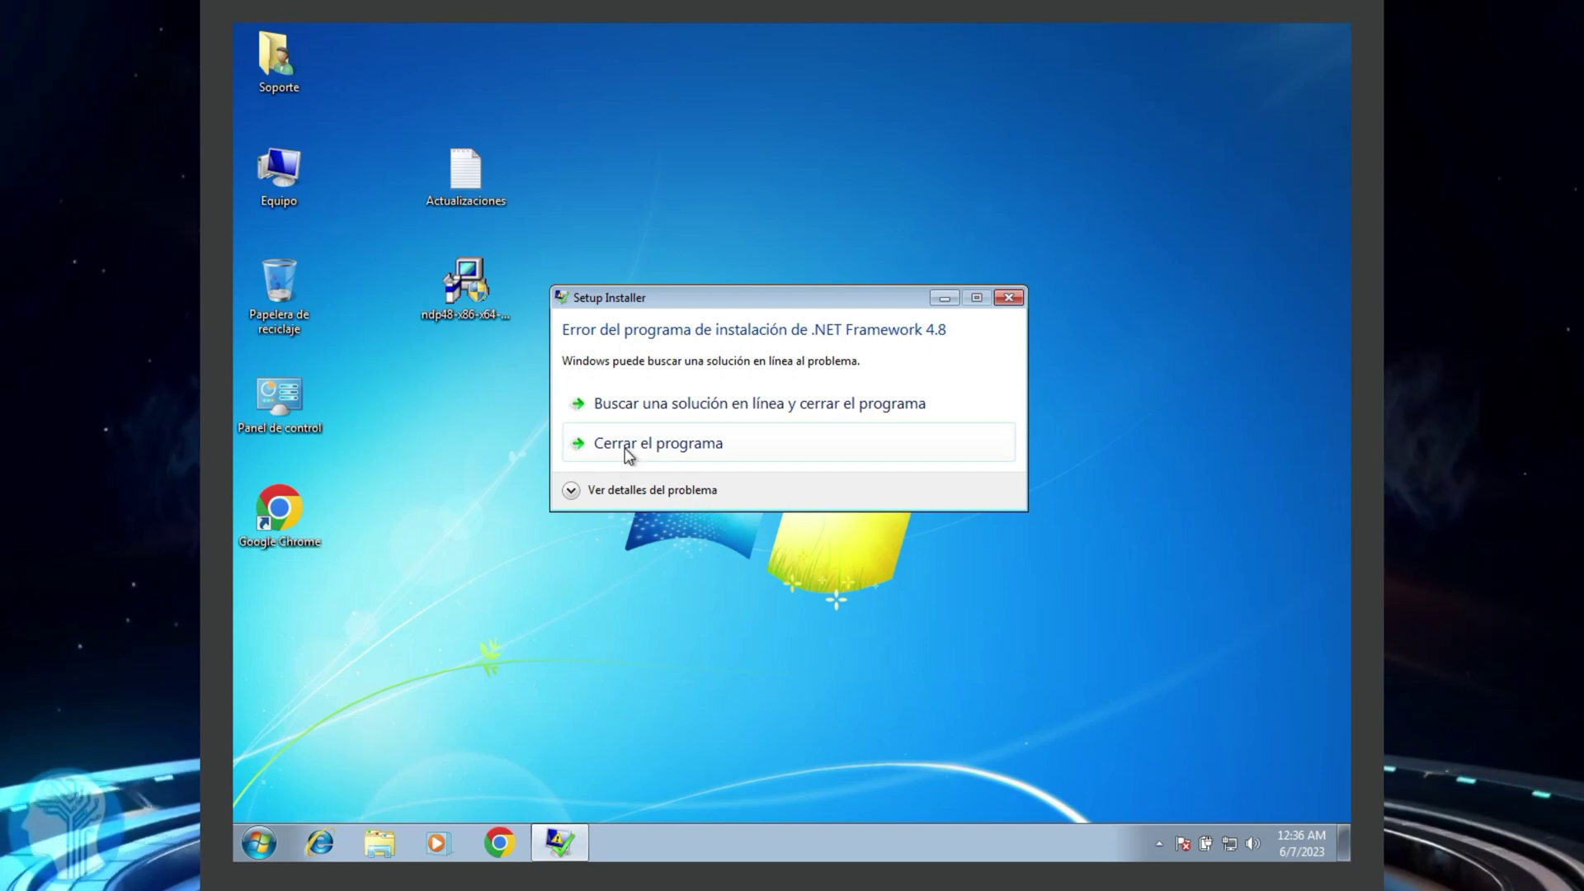
{"action": "left_click", "coordinate": [627, 446]}
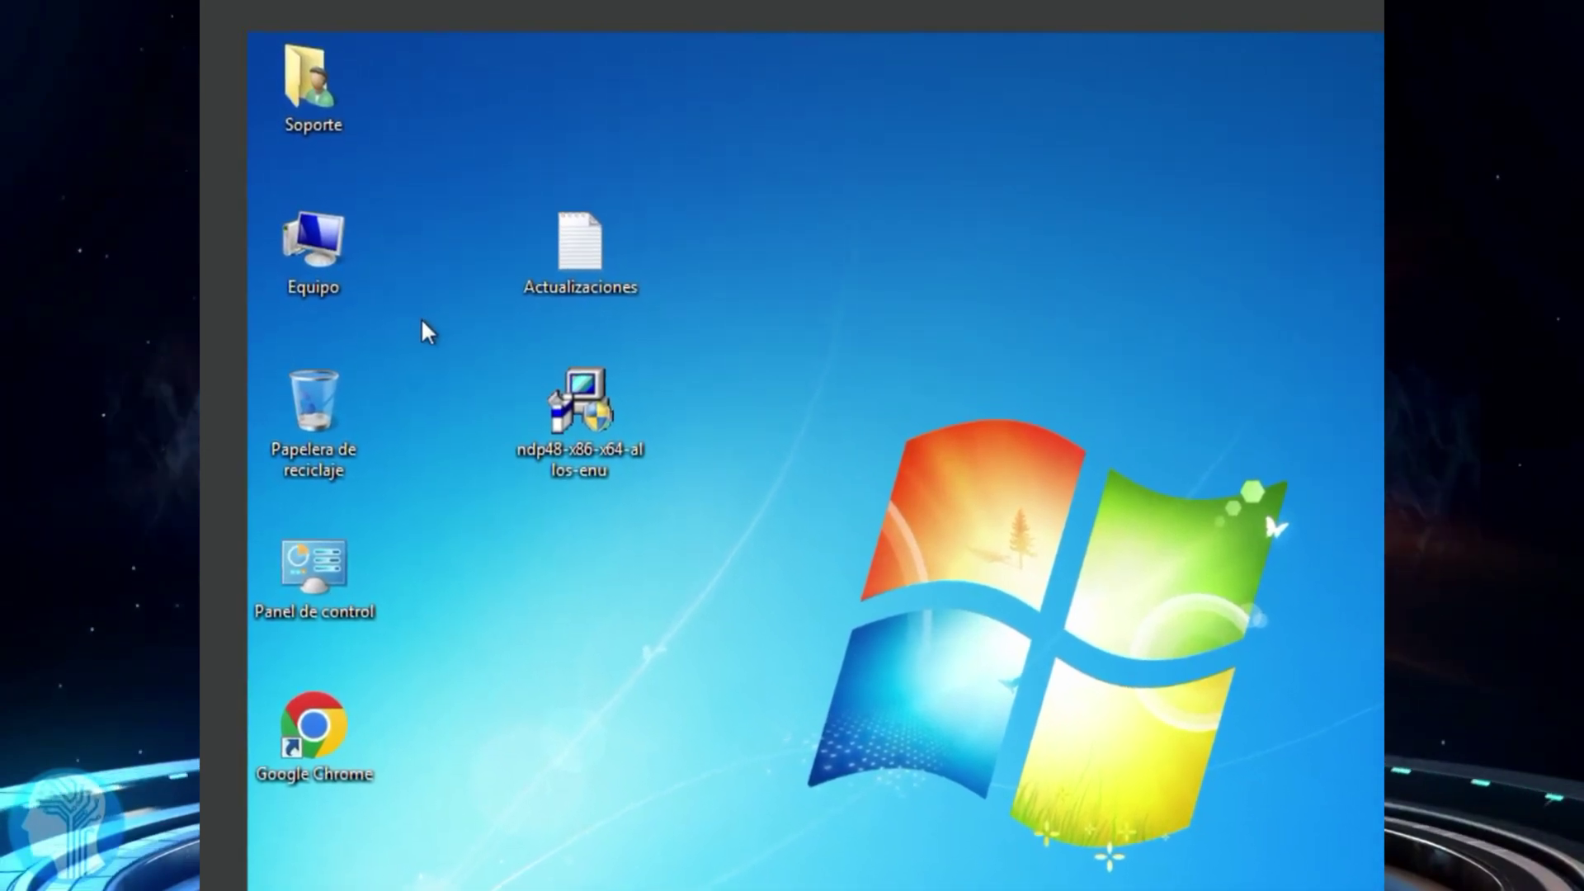
Open the properties of Equipo to check the system information.
{"action": "left_click", "coordinate": [322, 240]}
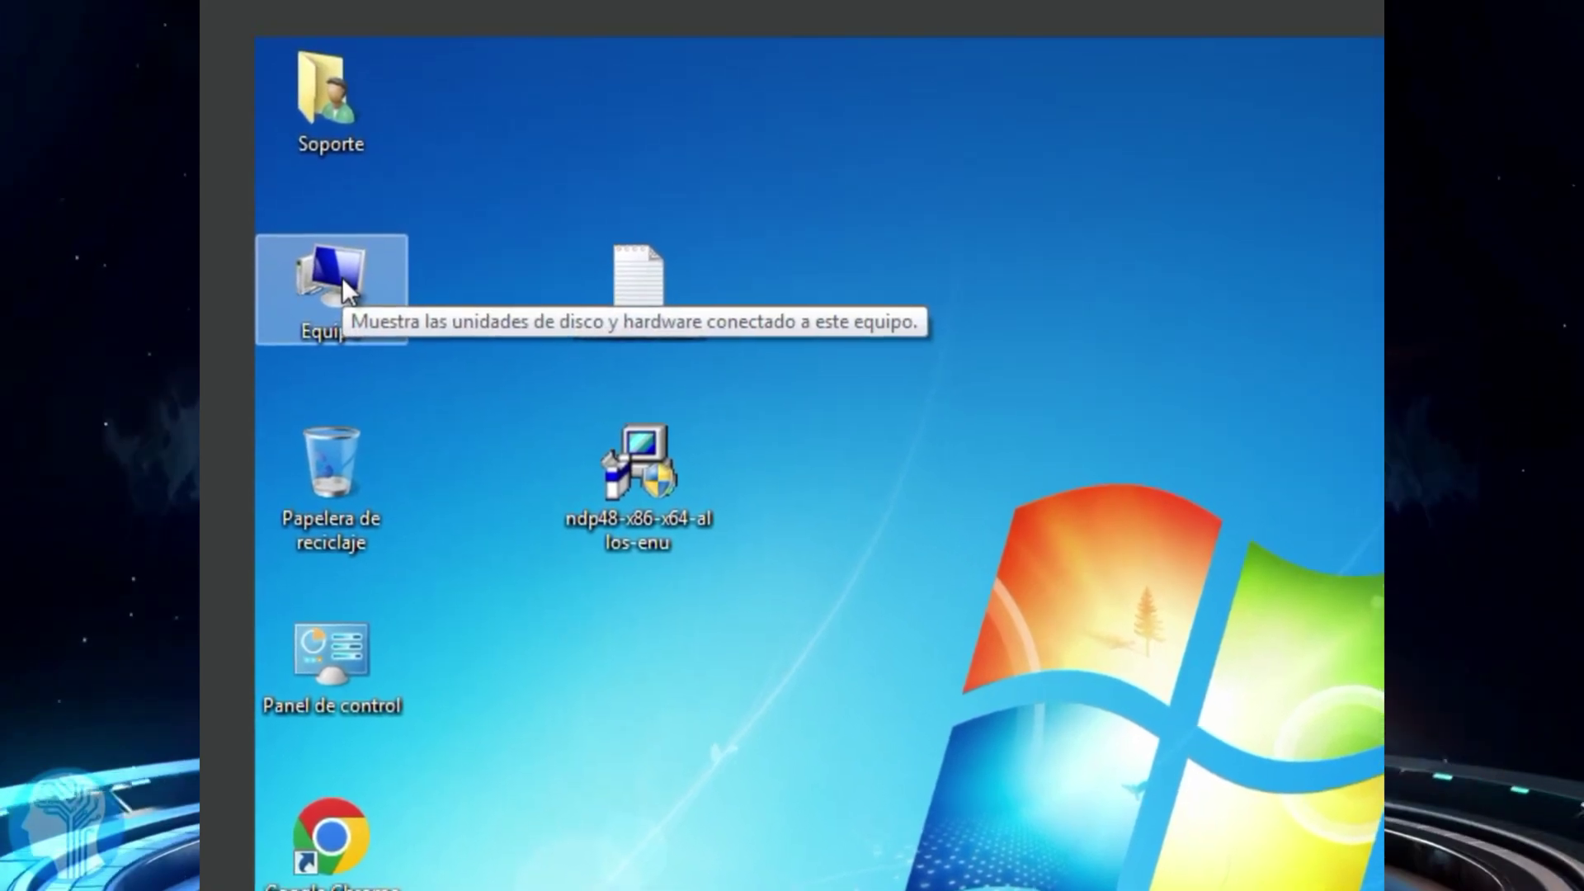
{"action": "right_click", "coordinate": [341, 275]}
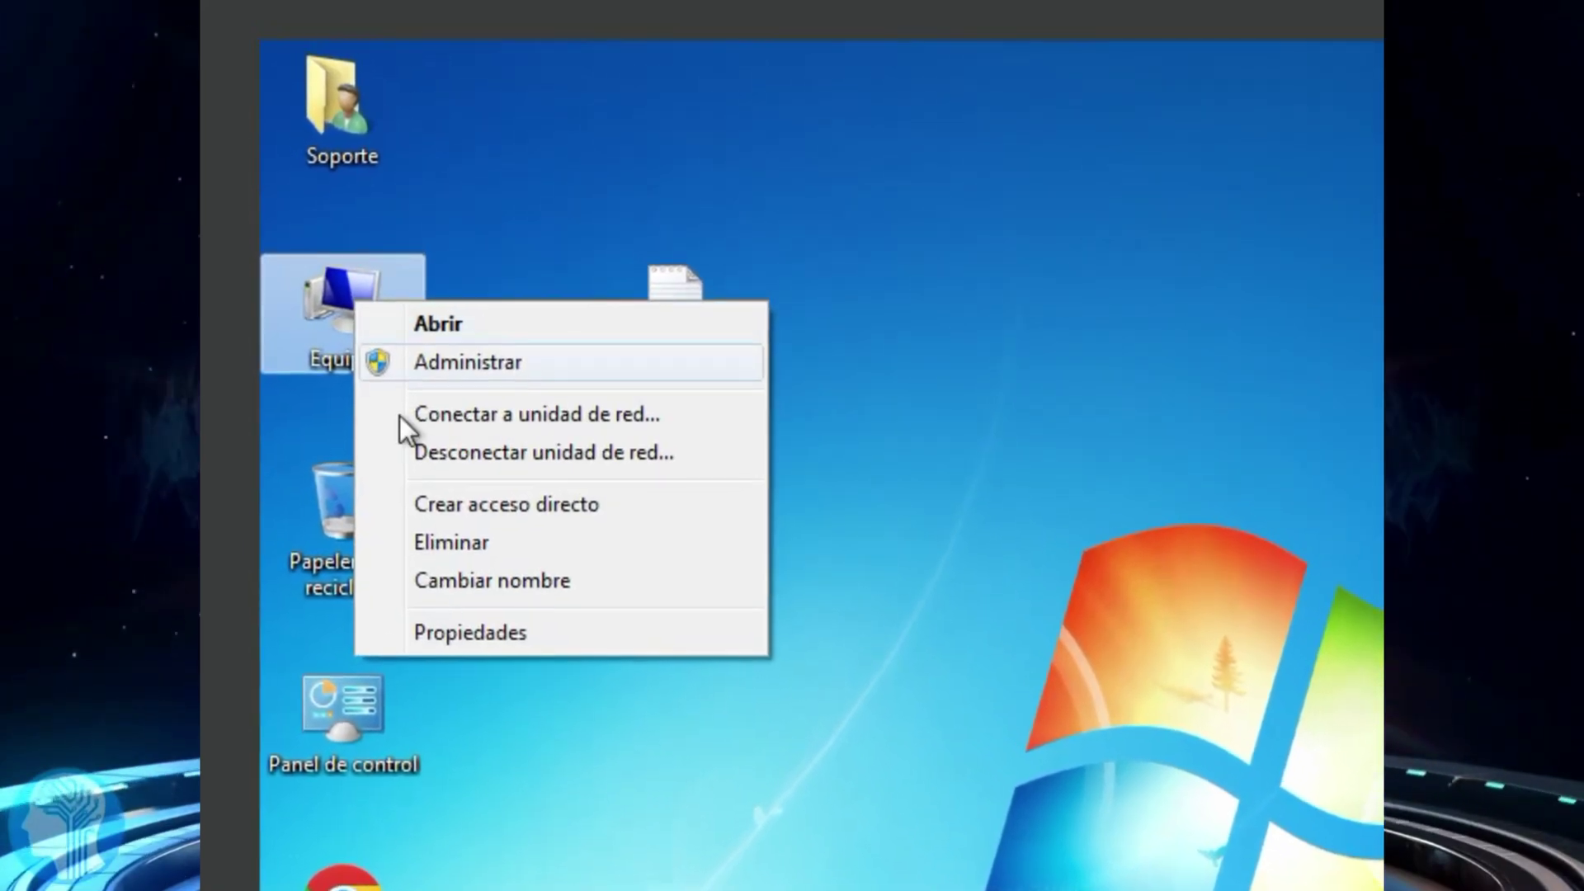
{"action": "left_click", "coordinate": [456, 638]}
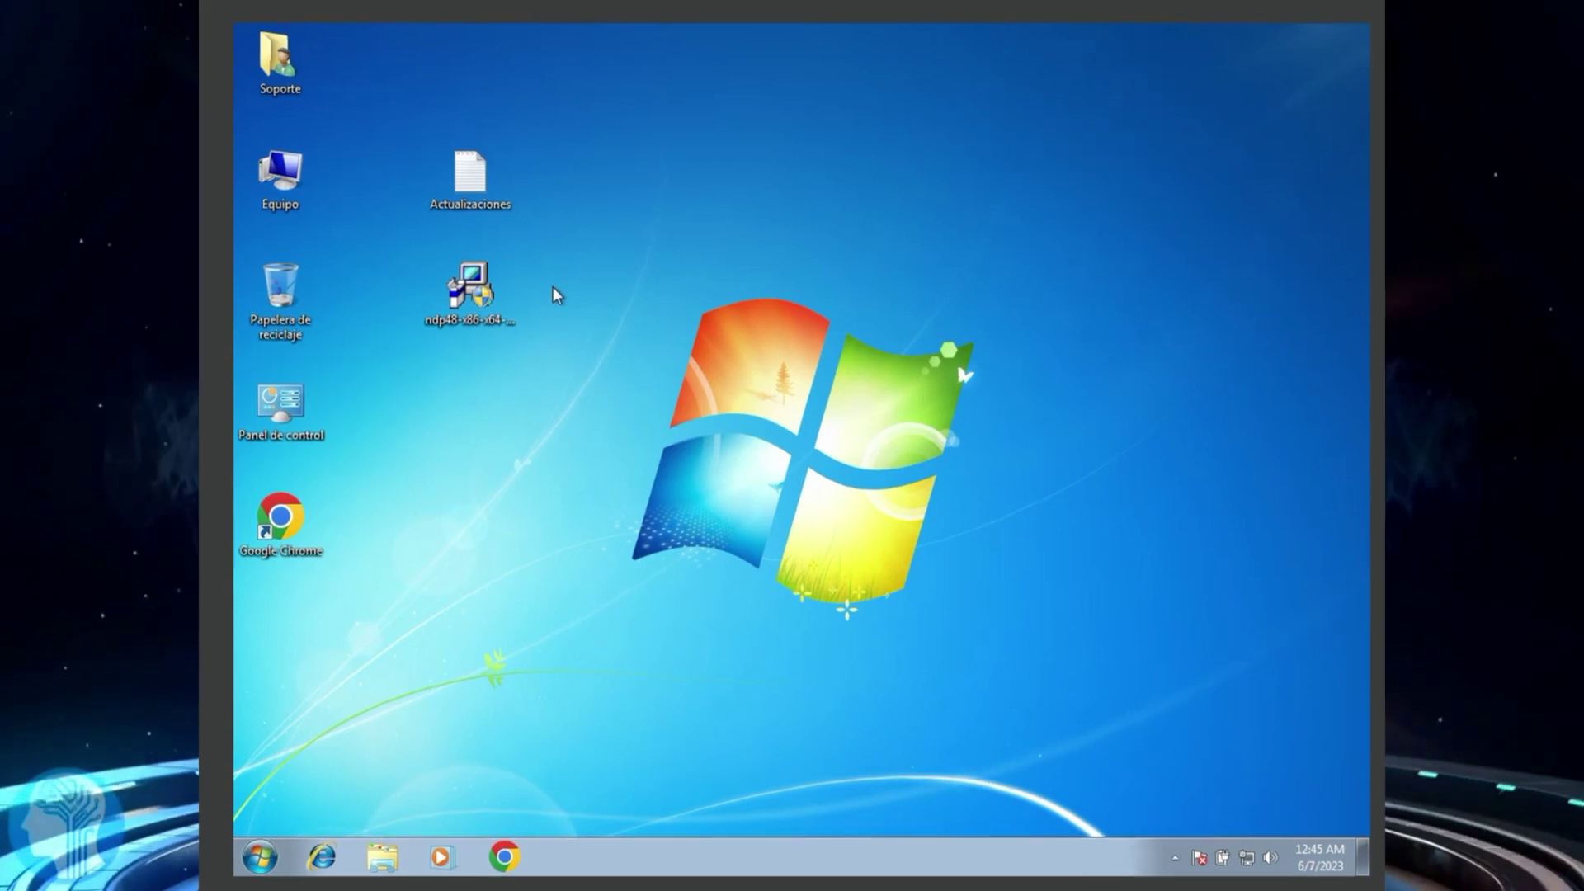
Open Computer Management for Equipo, maximize it and display the Servicios list under Servicios y Aplicaciones.
{"action": "right_click", "coordinate": [315, 207]}
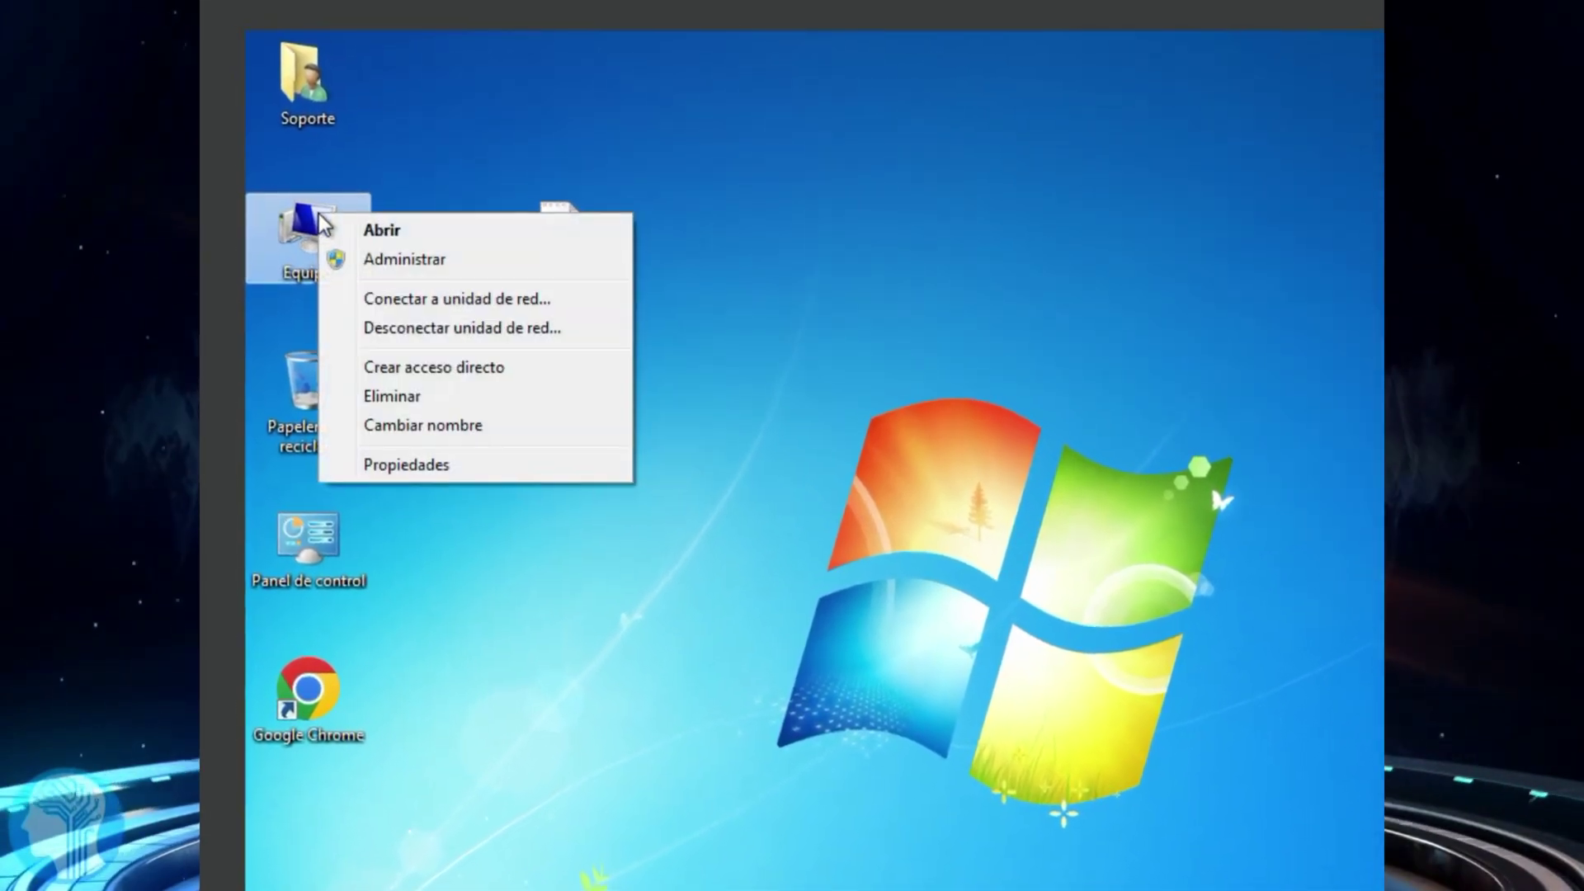
{"action": "left_click", "coordinate": [399, 296]}
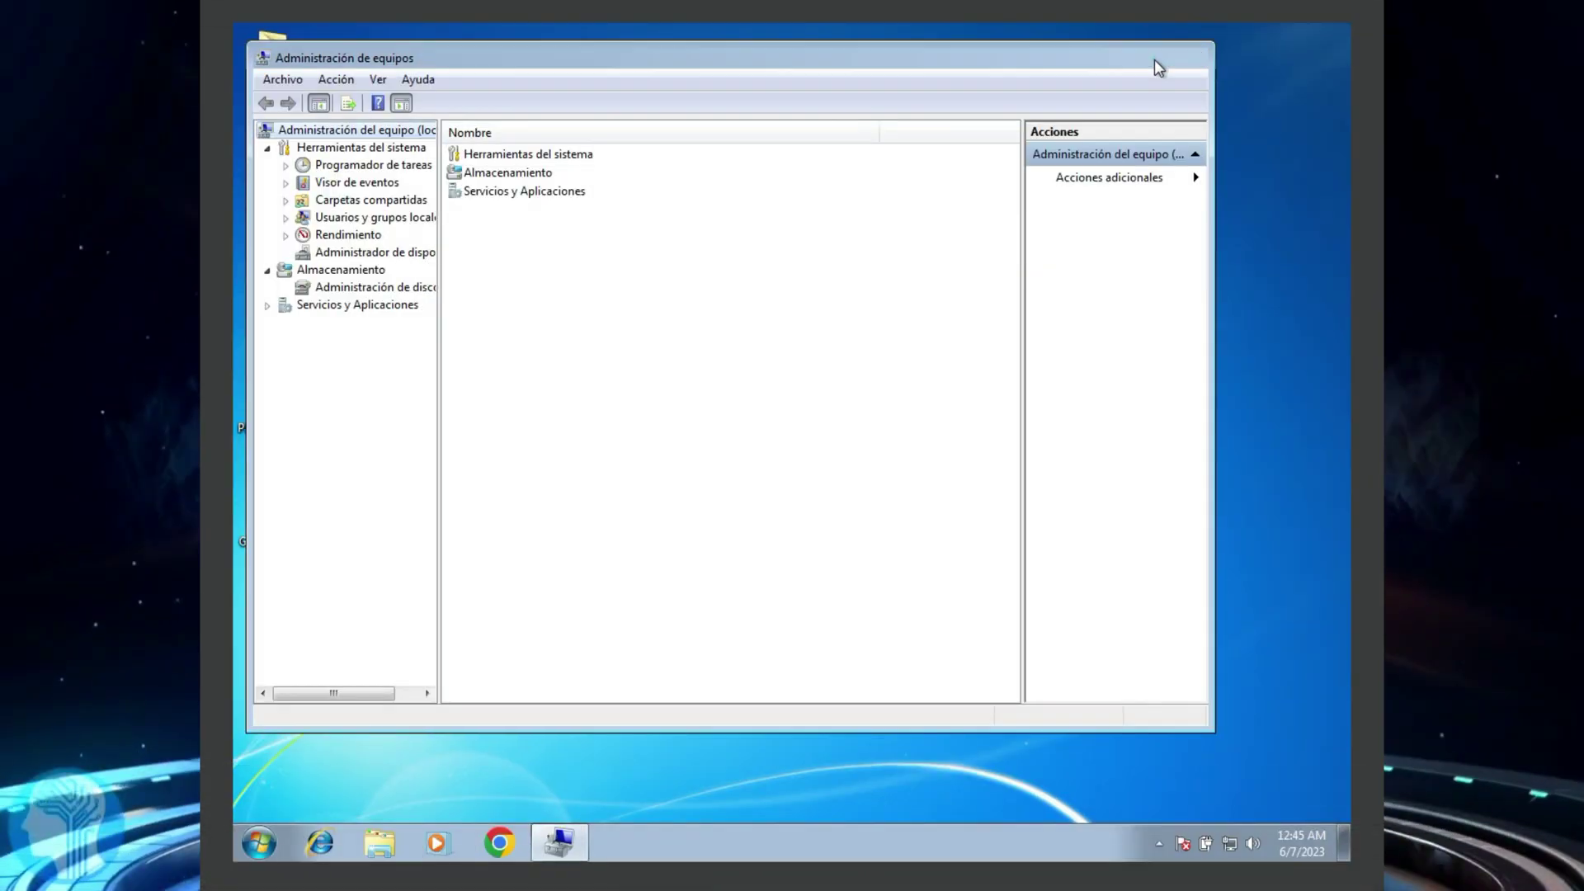
{"action": "left_click", "coordinate": [1157, 59]}
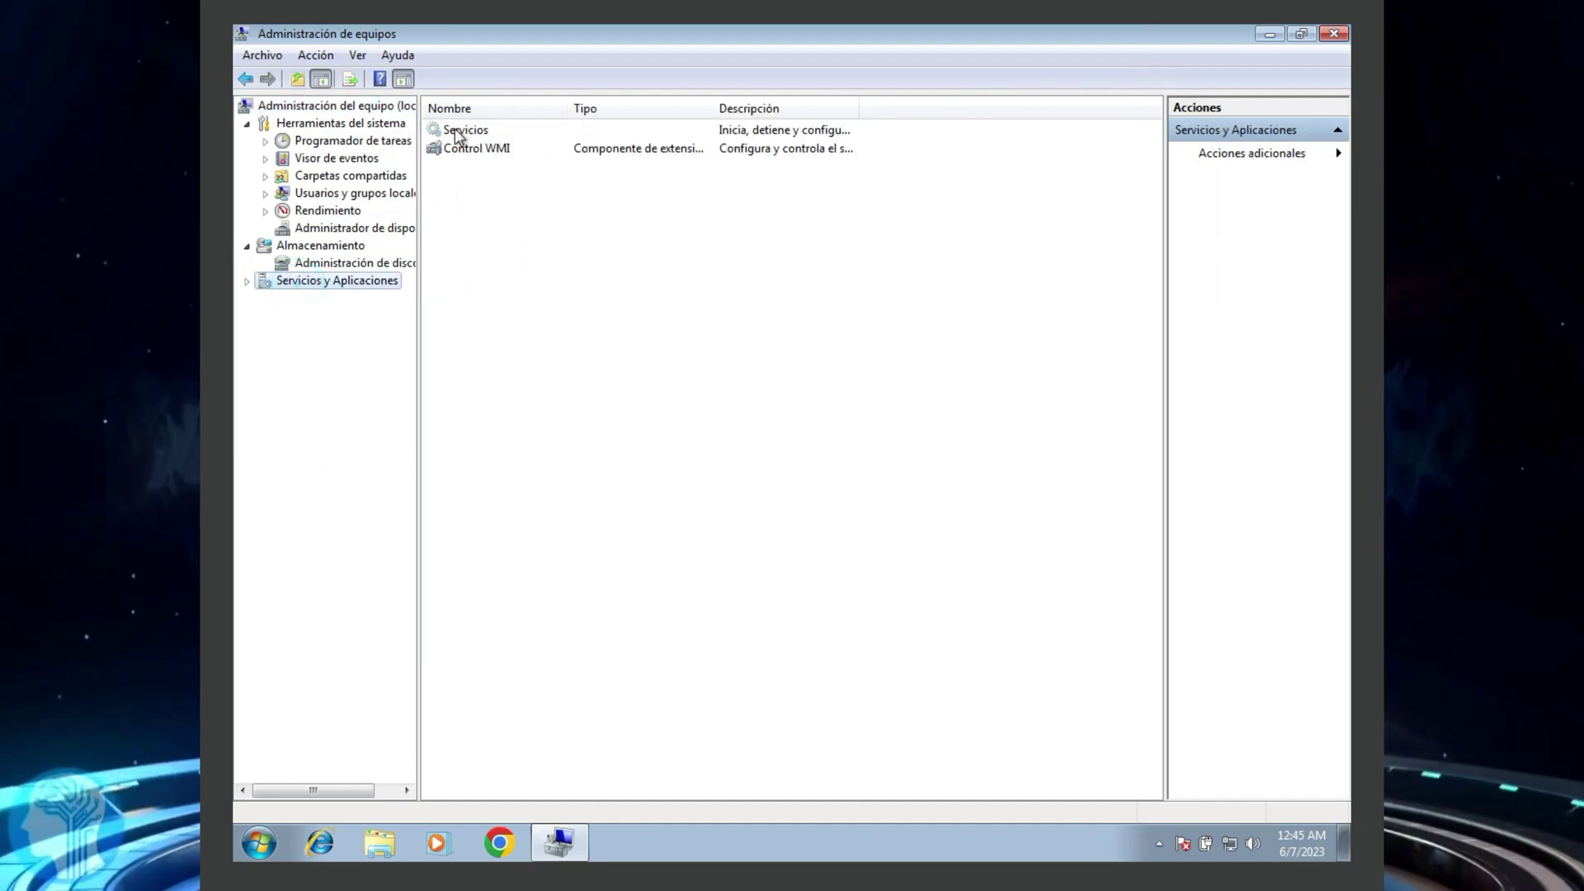
{"action": "double_click", "coordinate": [458, 132]}
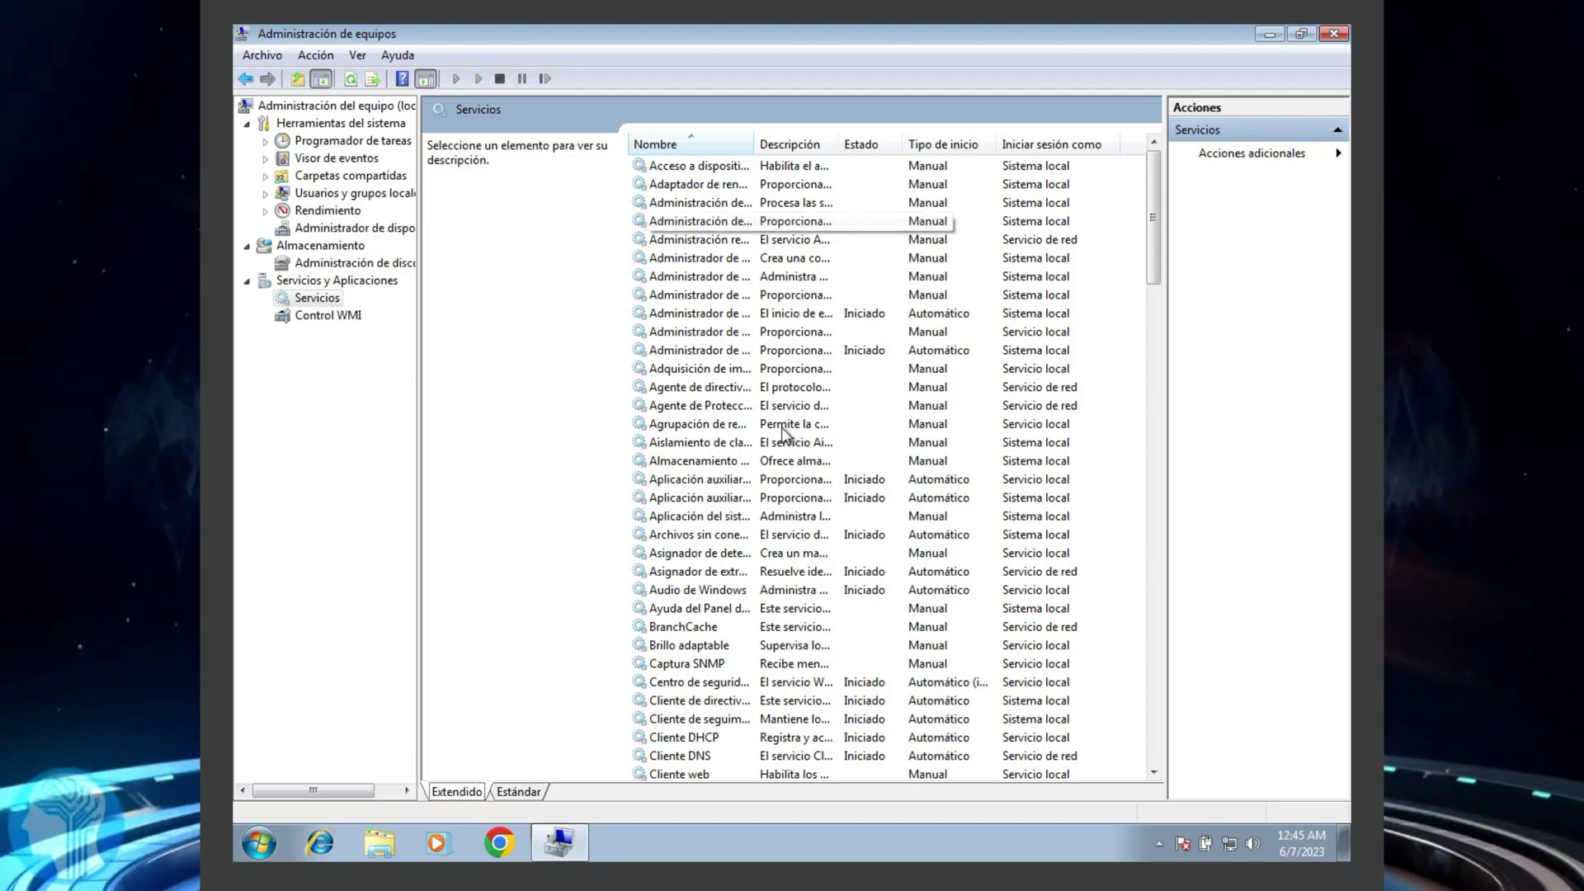
Set the Windows Update service's startup type to Automático and apply the change.
{"action": "left_click", "coordinate": [750, 444]}
{"action": "scroll", "coordinate": [751, 444], "scroll_direction": "down", "scroll_amount": 20}
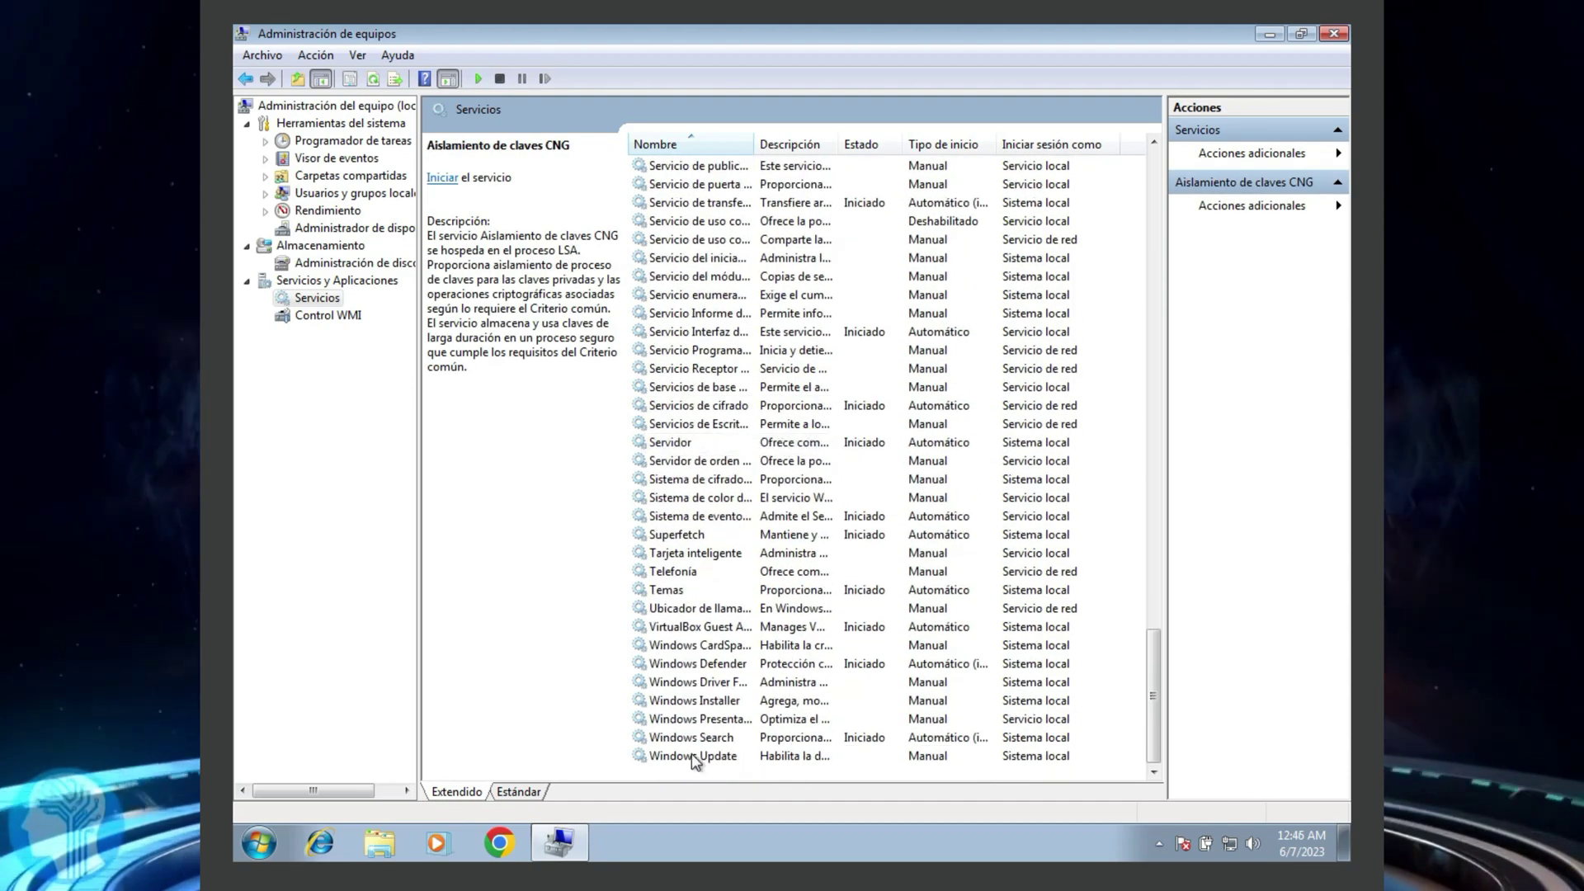
{"action": "left_click", "coordinate": [692, 756]}
{"action": "double_click", "coordinate": [675, 756]}
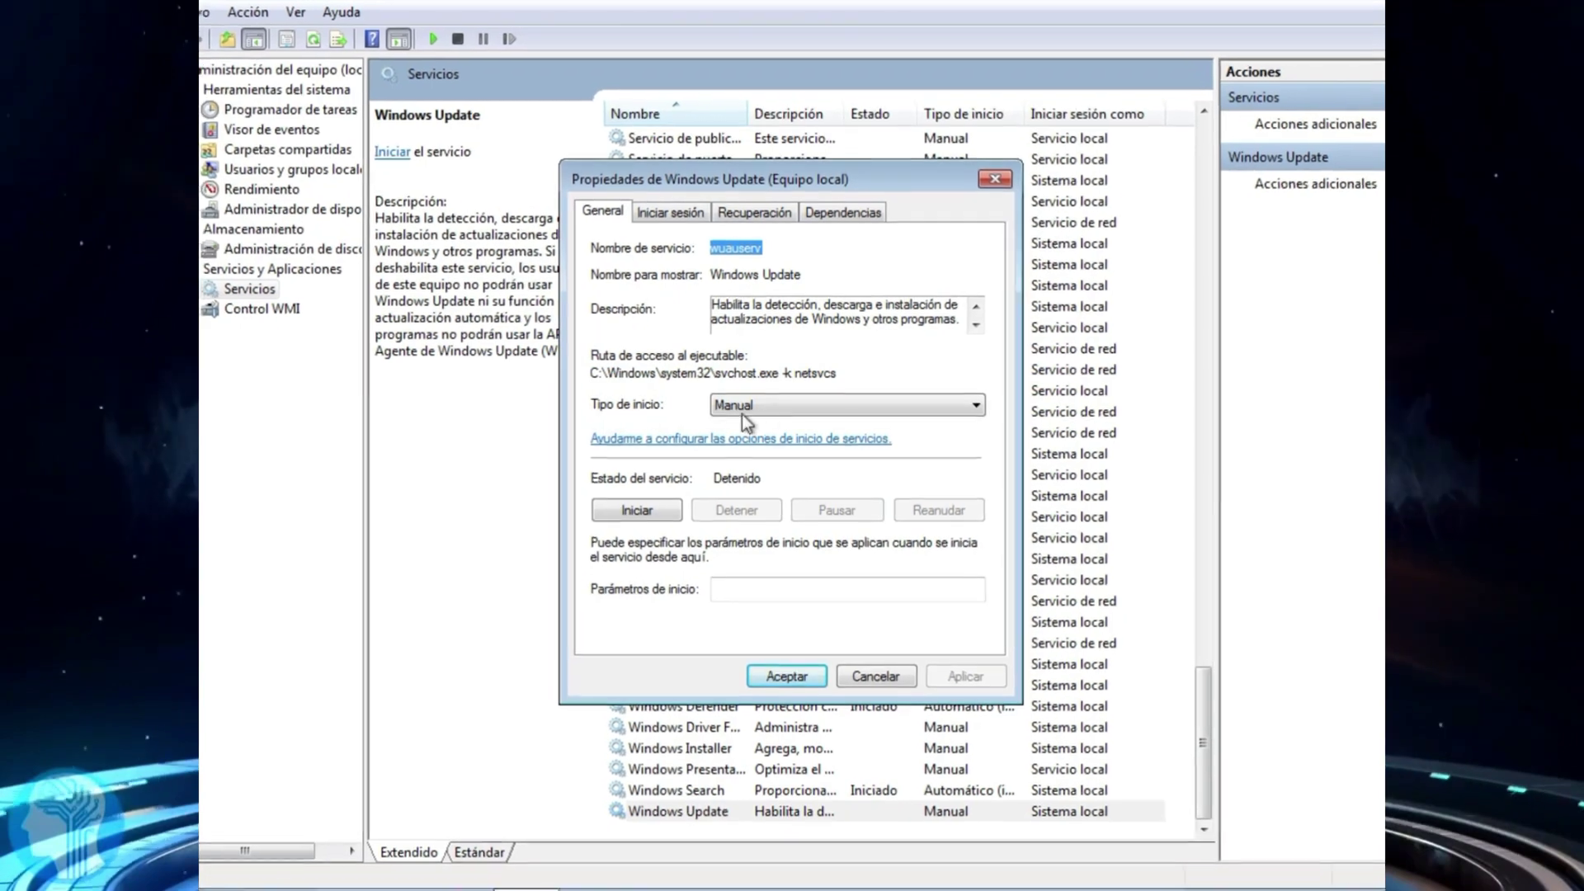
{"action": "left_click", "coordinate": [822, 406]}
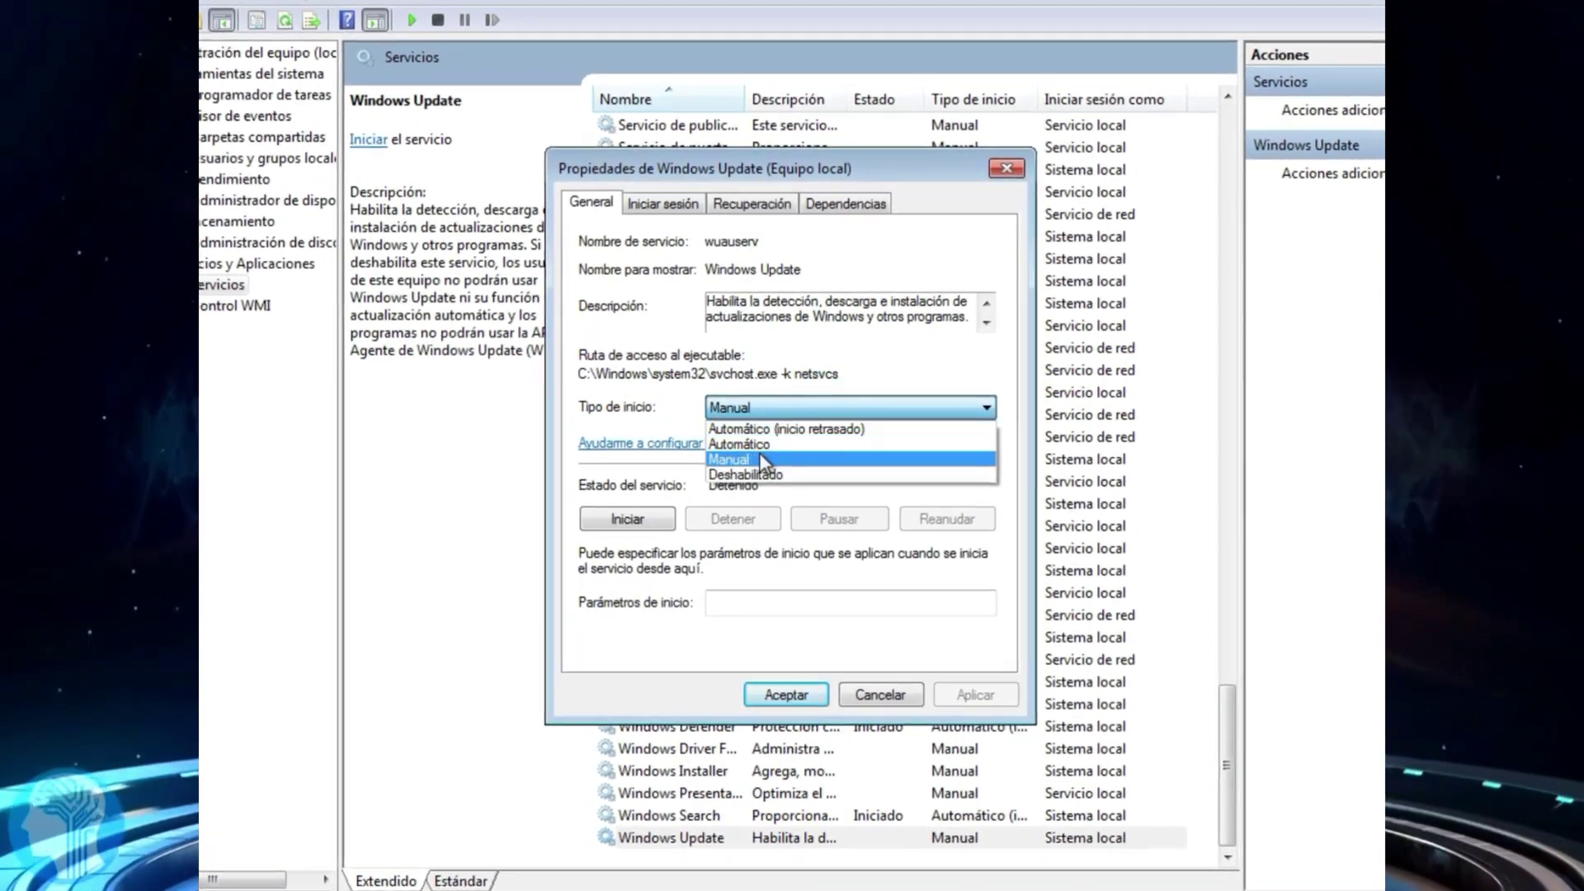
{"action": "left_click", "coordinate": [742, 444]}
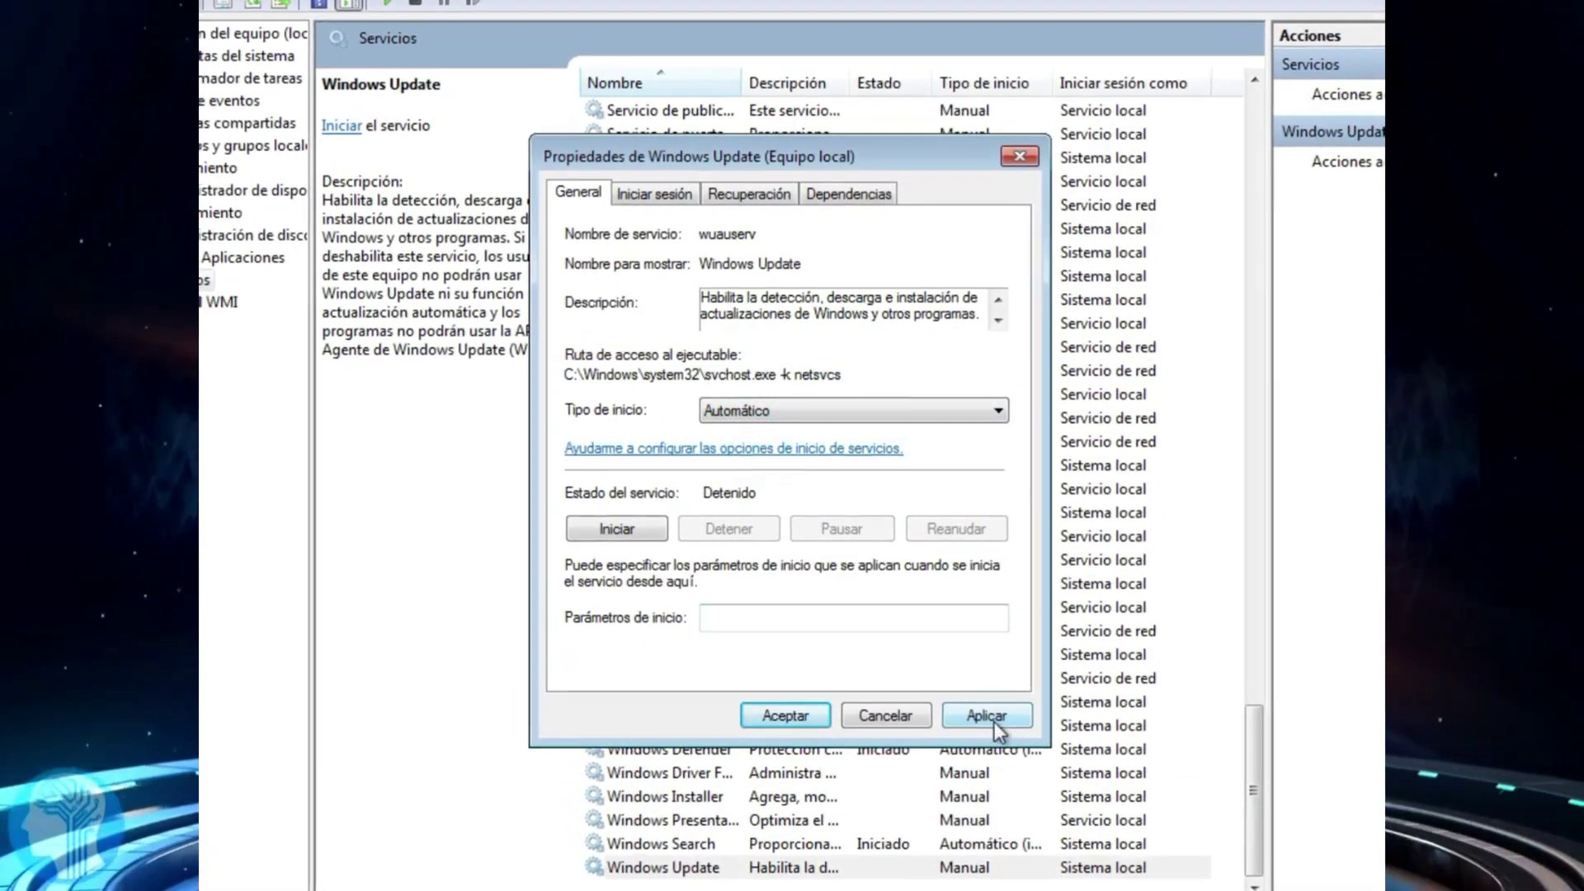
{"action": "left_click", "coordinate": [993, 718]}
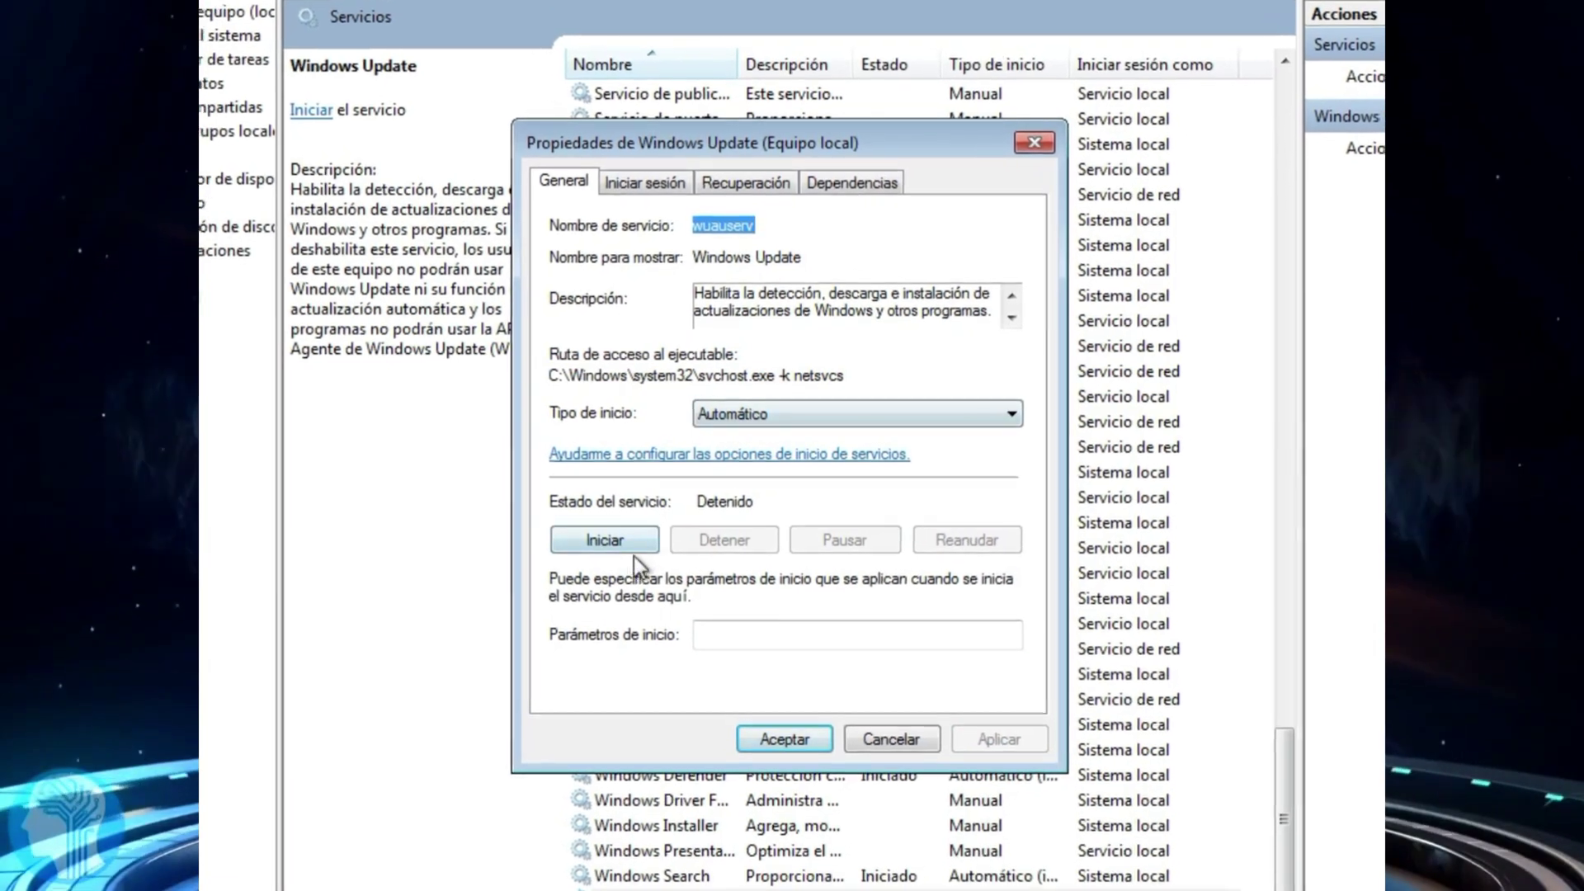
Start the Windows Update service, accept its properties and close Computer Management.
{"action": "left_click", "coordinate": [611, 543]}
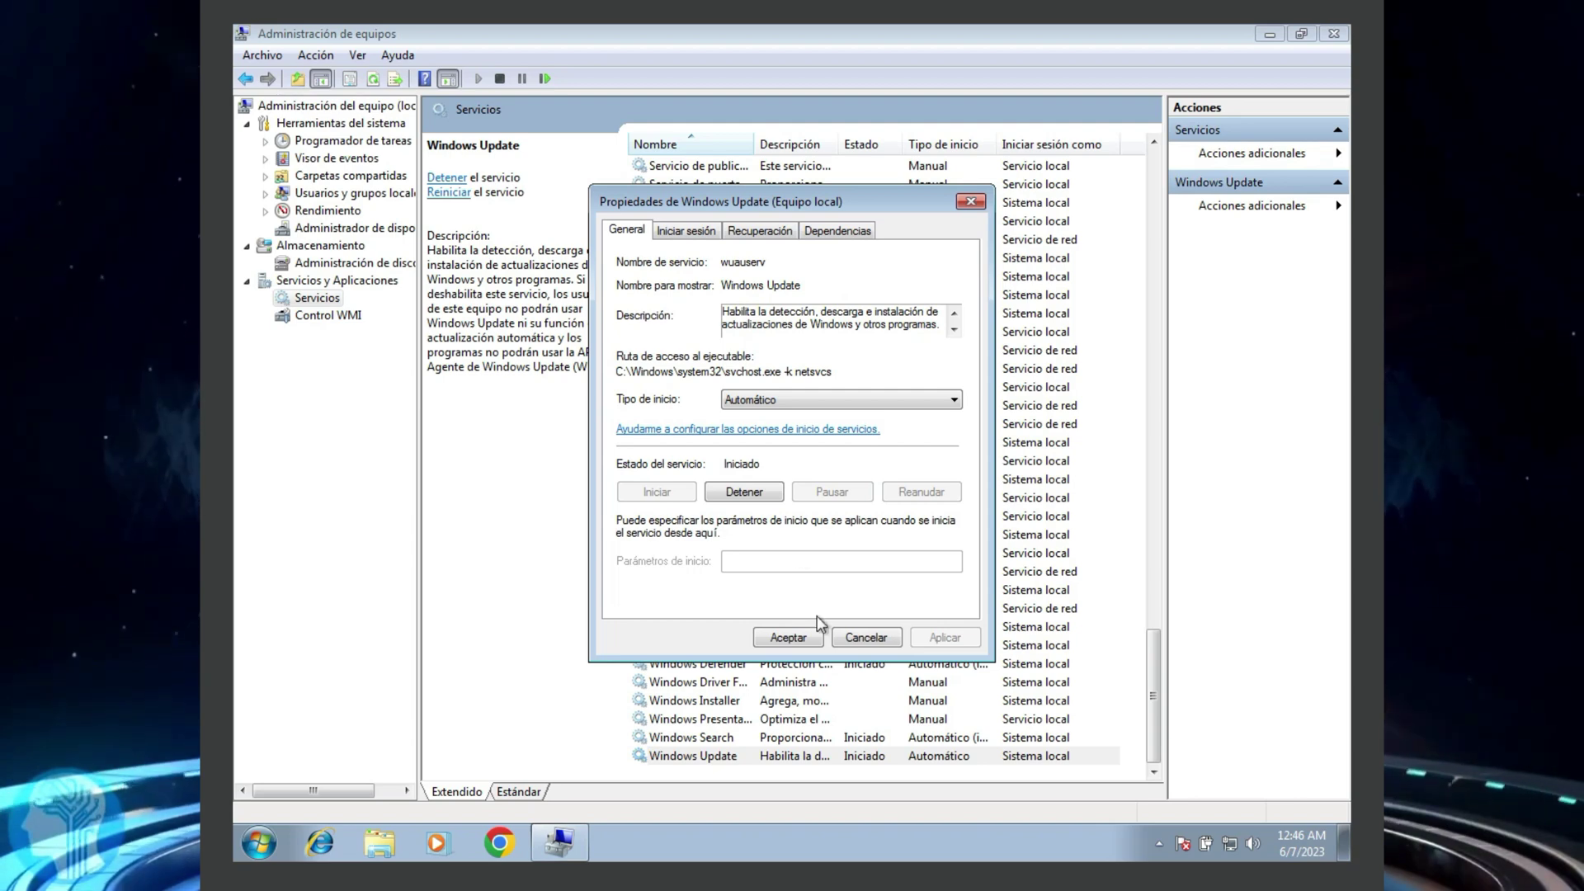
{"action": "left_click", "coordinate": [788, 638]}
{"action": "left_click", "coordinate": [1335, 33]}
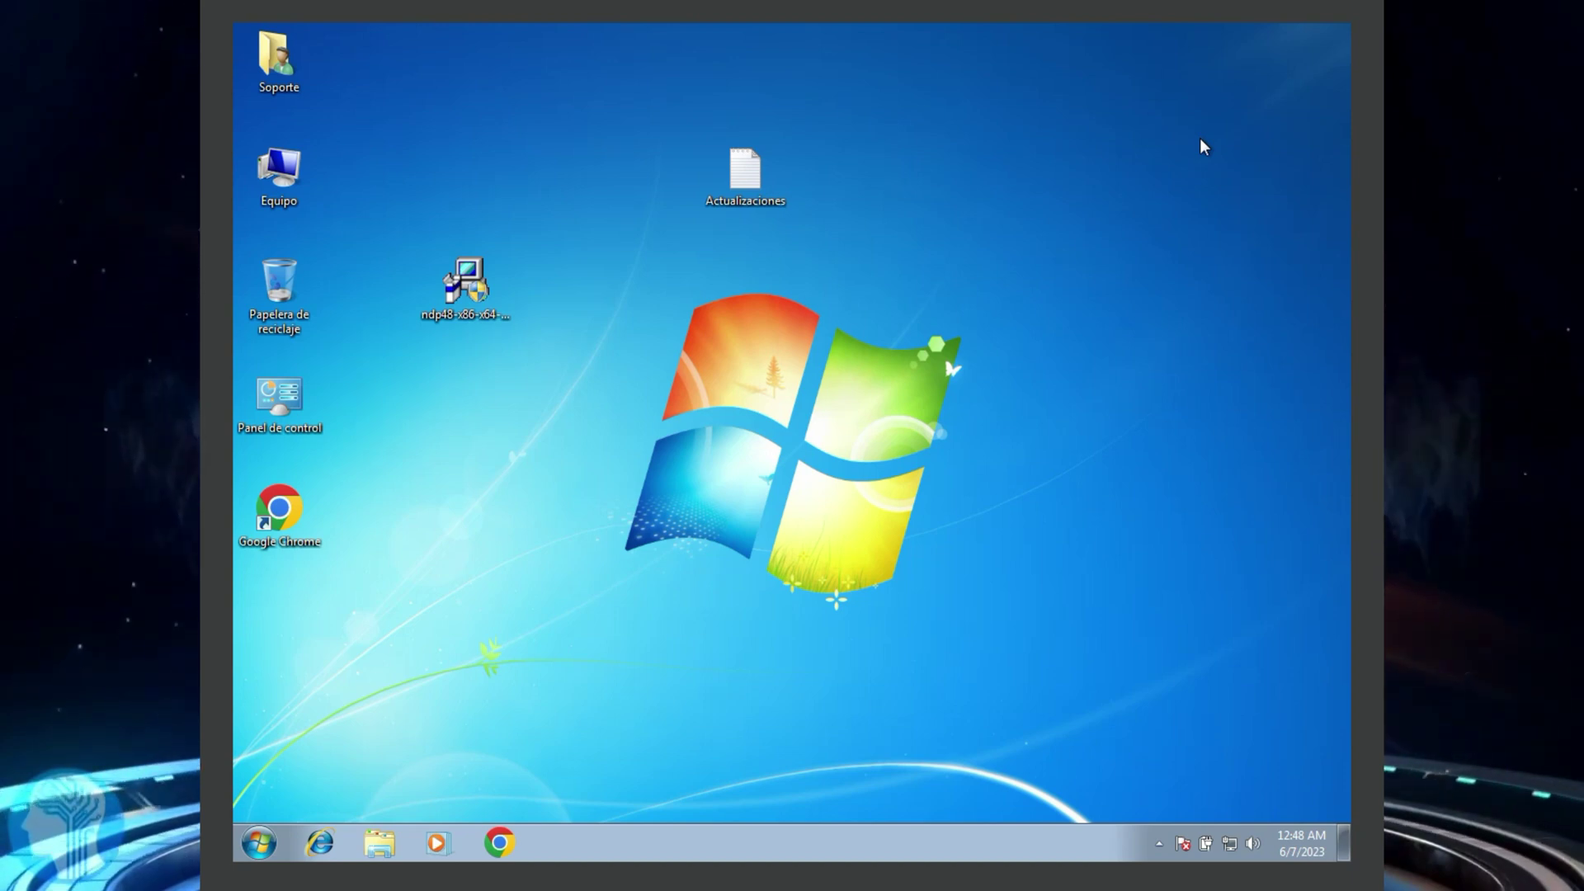
Open the Actualizaciones text file and review the update numbers with the x64 suffix and those without it.
{"action": "double_click", "coordinate": [745, 171]}
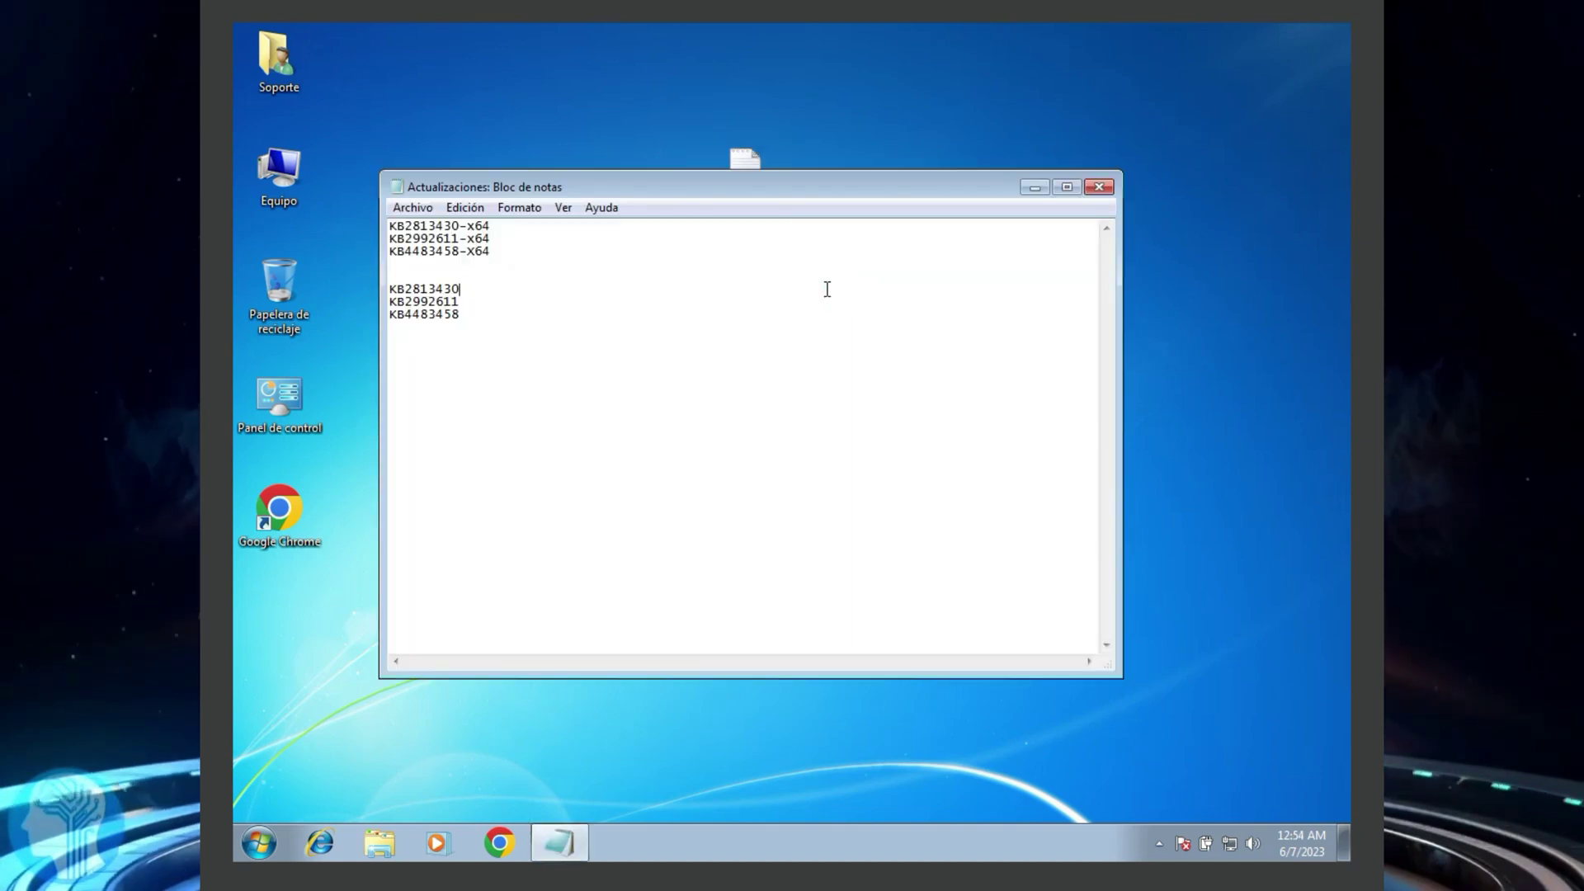
{"action": "left_click", "coordinate": [827, 289]}
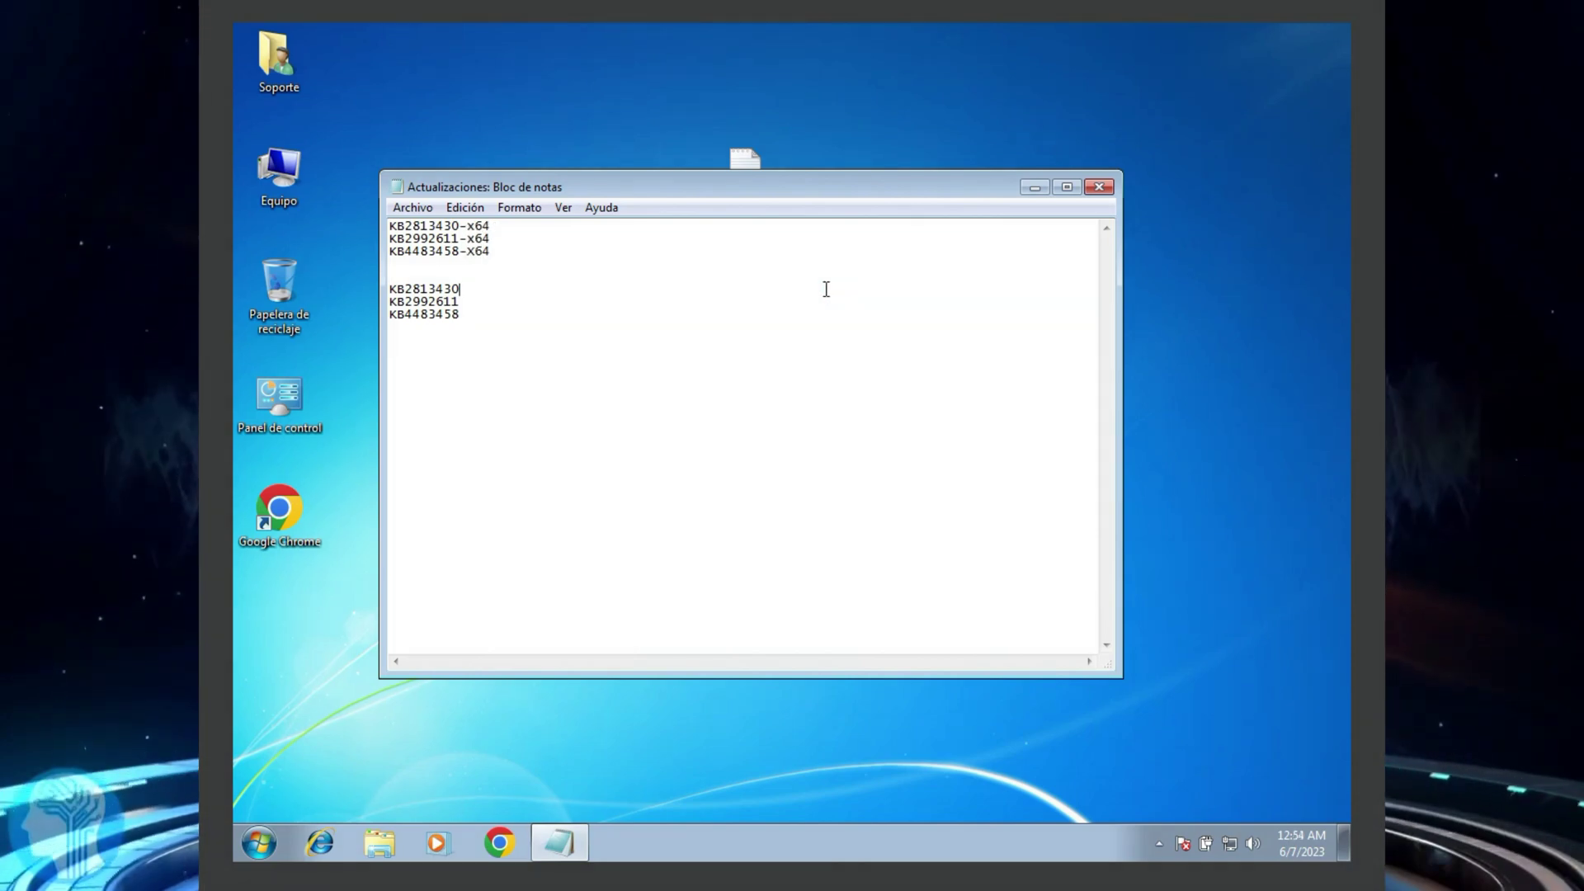
{"action": "left_click_drag", "start_coordinate": [429, 240], "coordinate": [389, 225]}
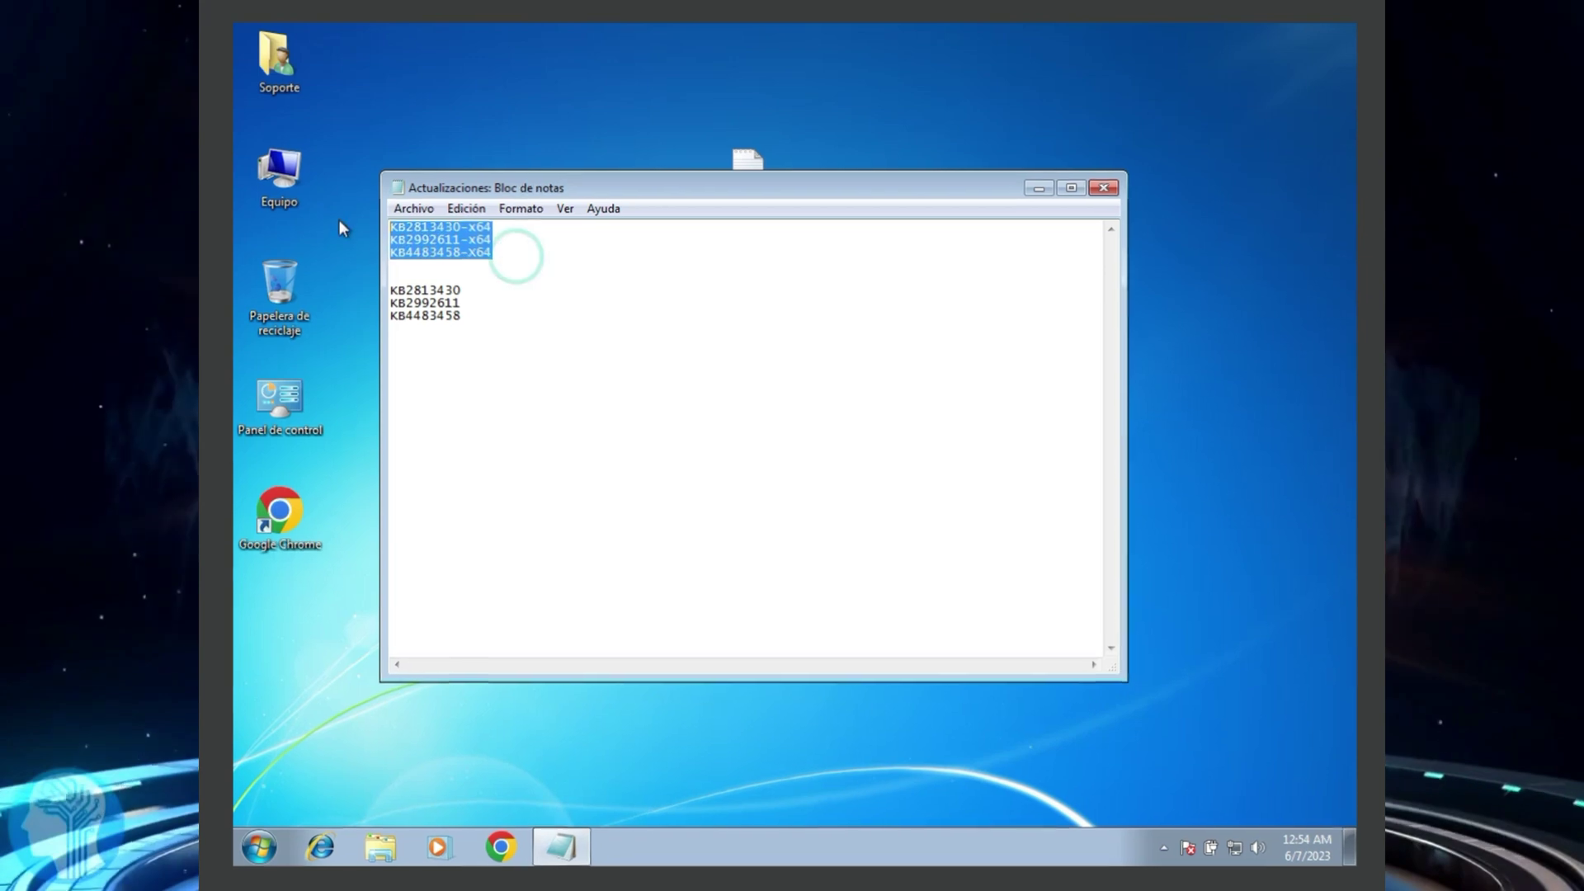
{"action": "left_click", "coordinate": [568, 254]}
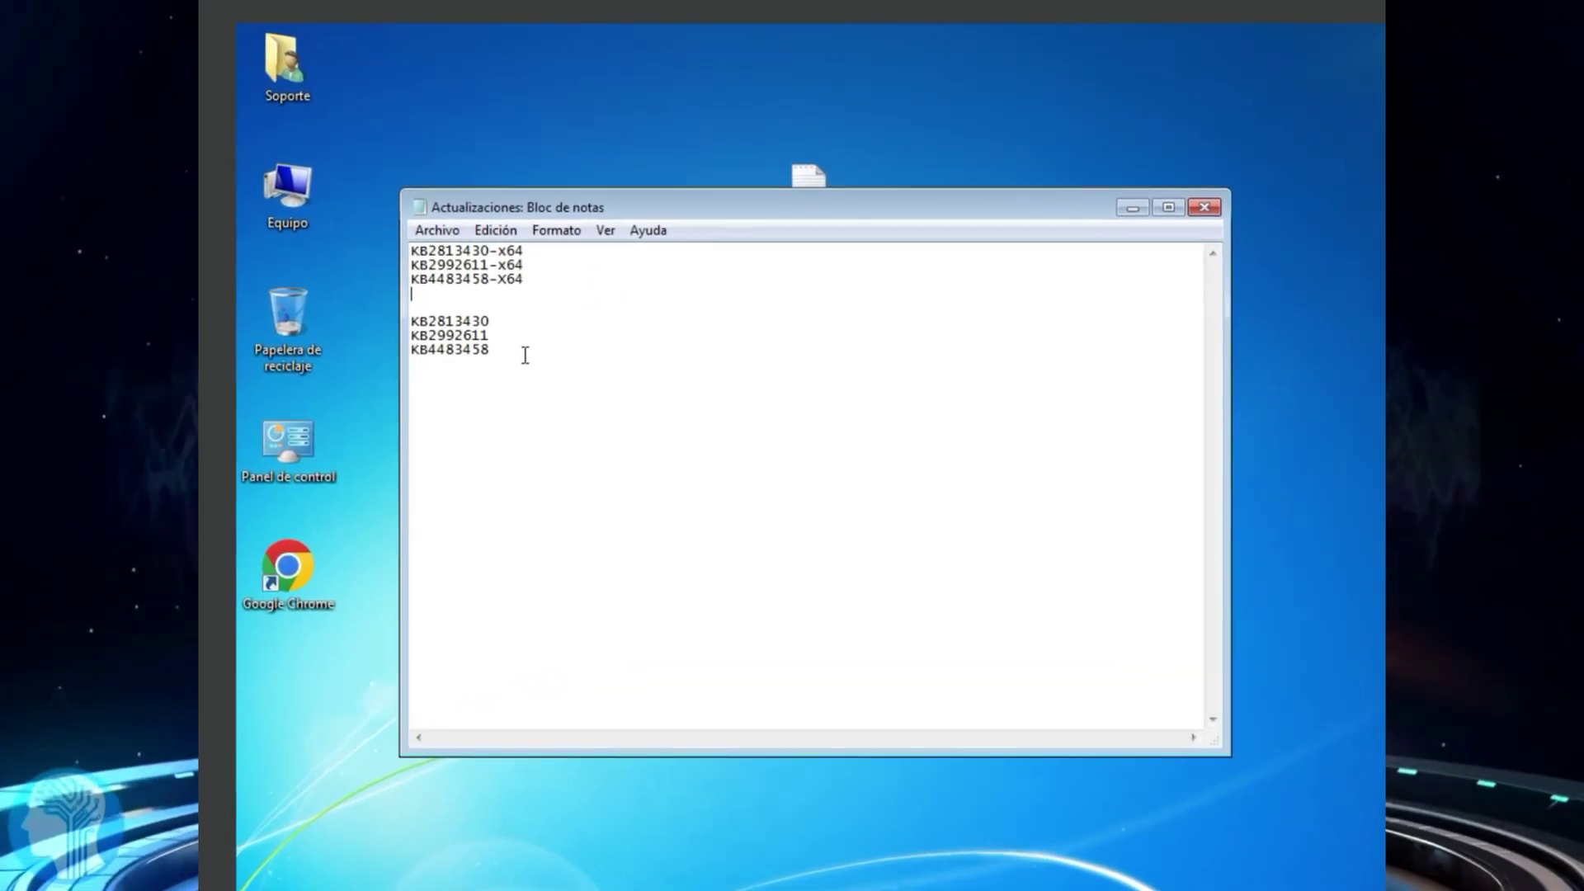
{"action": "left_click", "coordinate": [505, 340]}
{"action": "key", "text": "shift+Up"}
{"action": "key", "text": "shift+Up"}
{"action": "key", "text": "shift+Home"}
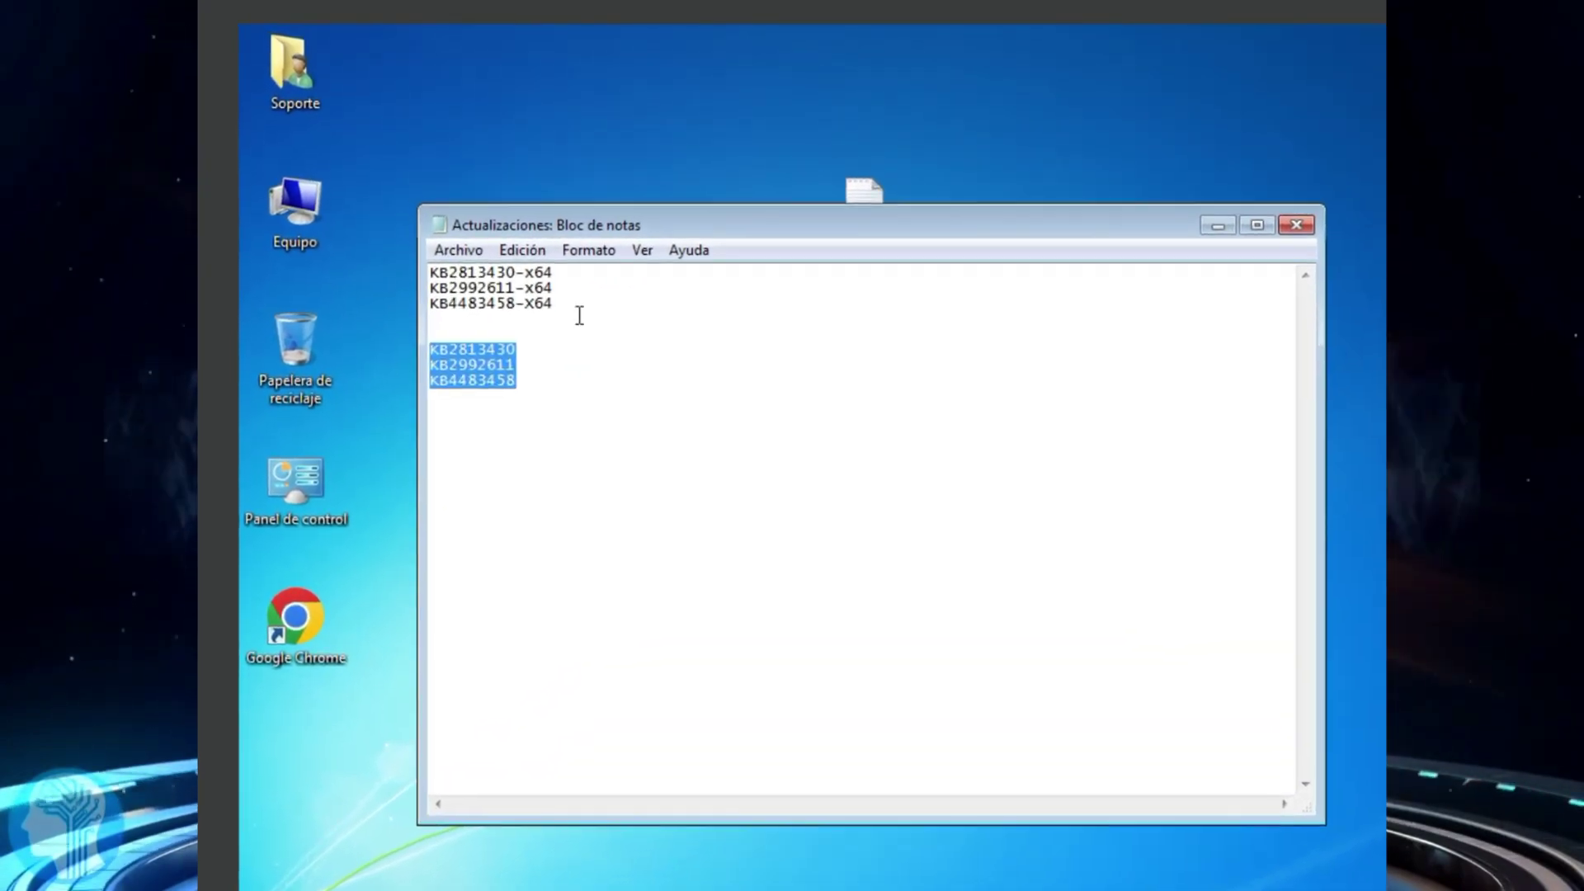
{"action": "left_click", "coordinate": [579, 316]}
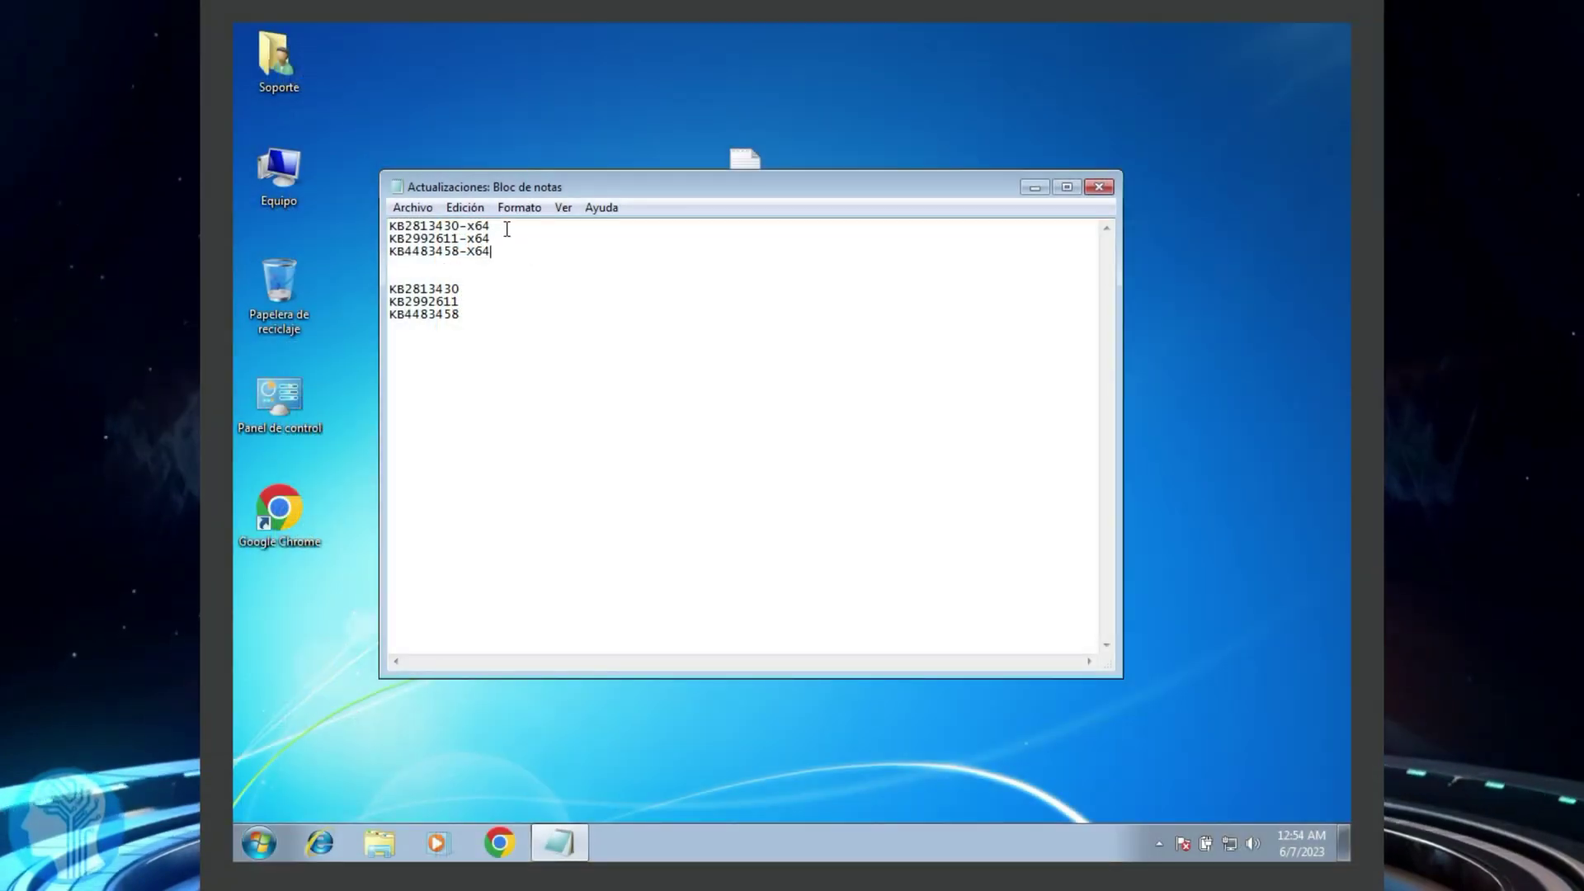
Take KB2813430-x64 from the update list and search Google for it in Chrome.
{"action": "left_click_drag", "start_coordinate": [495, 225], "coordinate": [418, 223]}
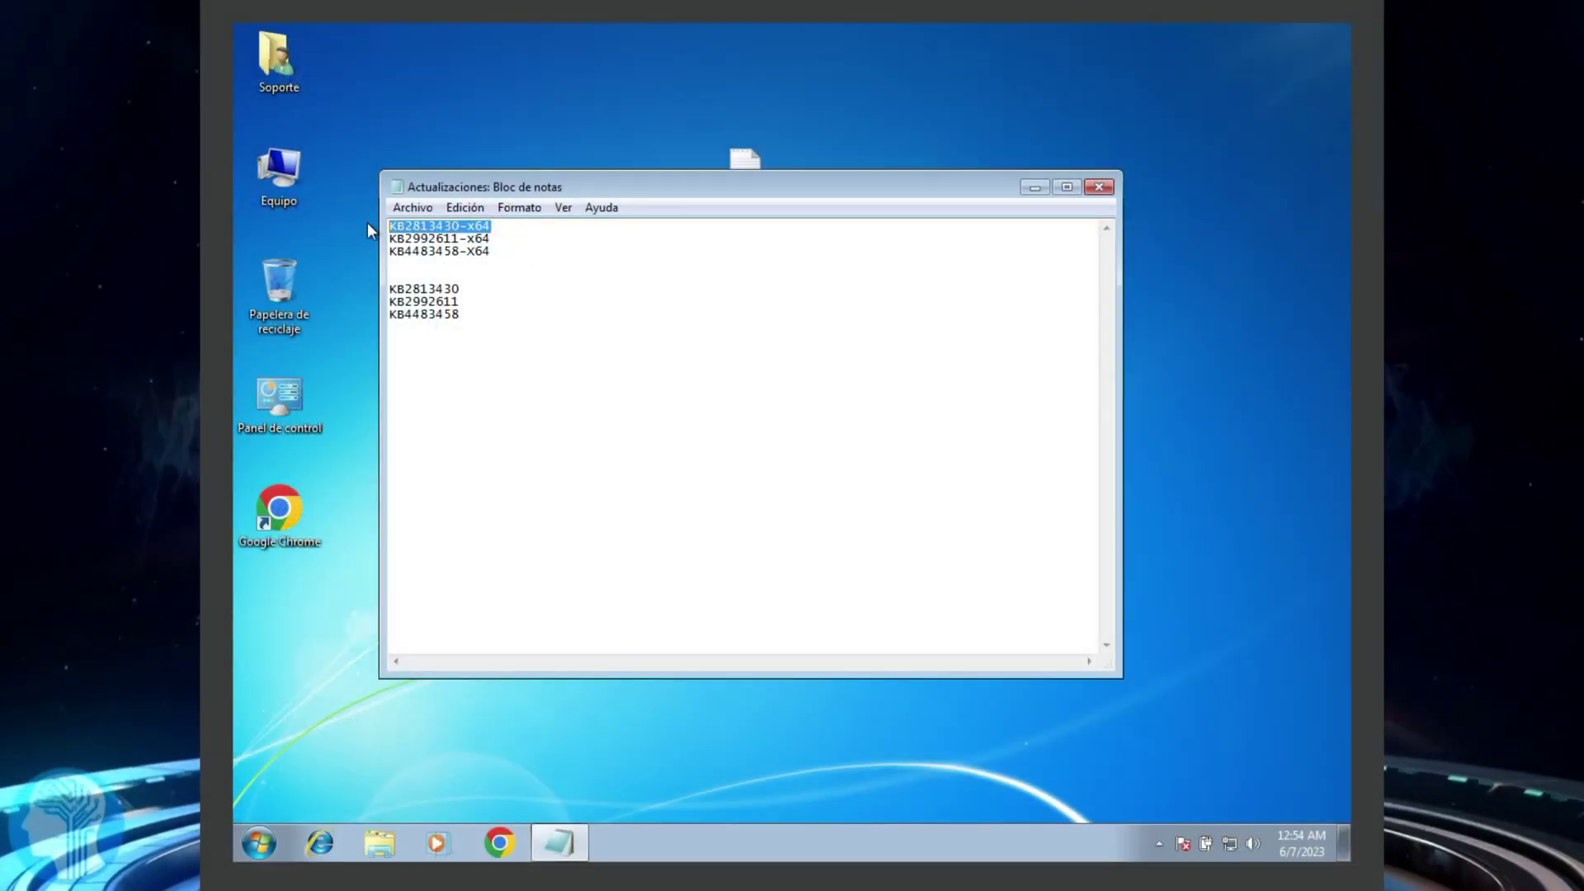
{"action": "left_click", "coordinate": [495, 843]}
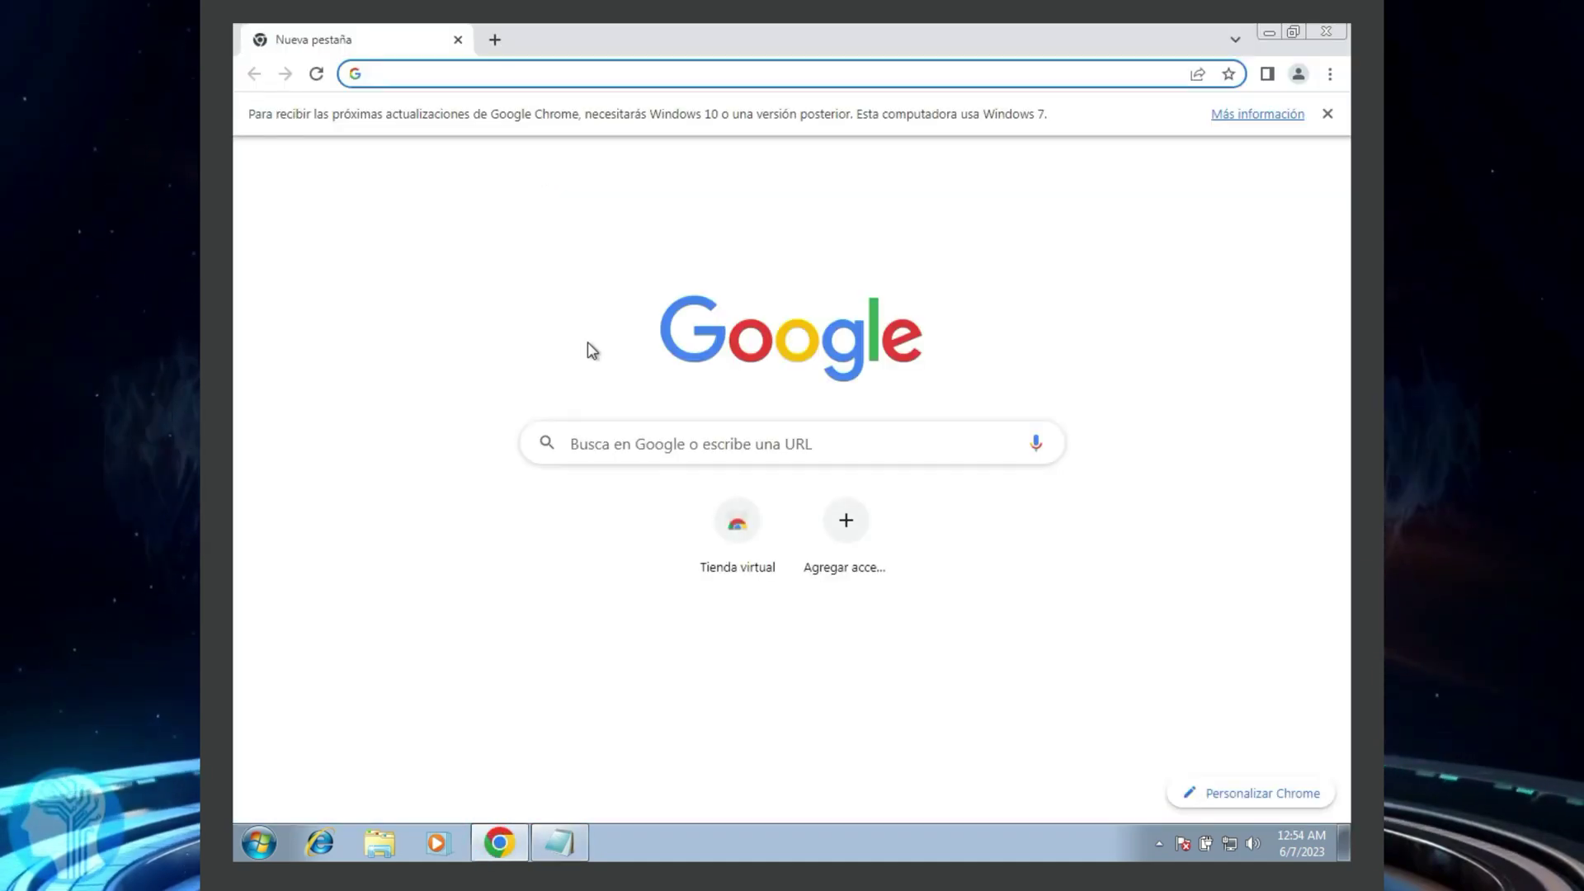
{"action": "left_click", "coordinate": [638, 447]}
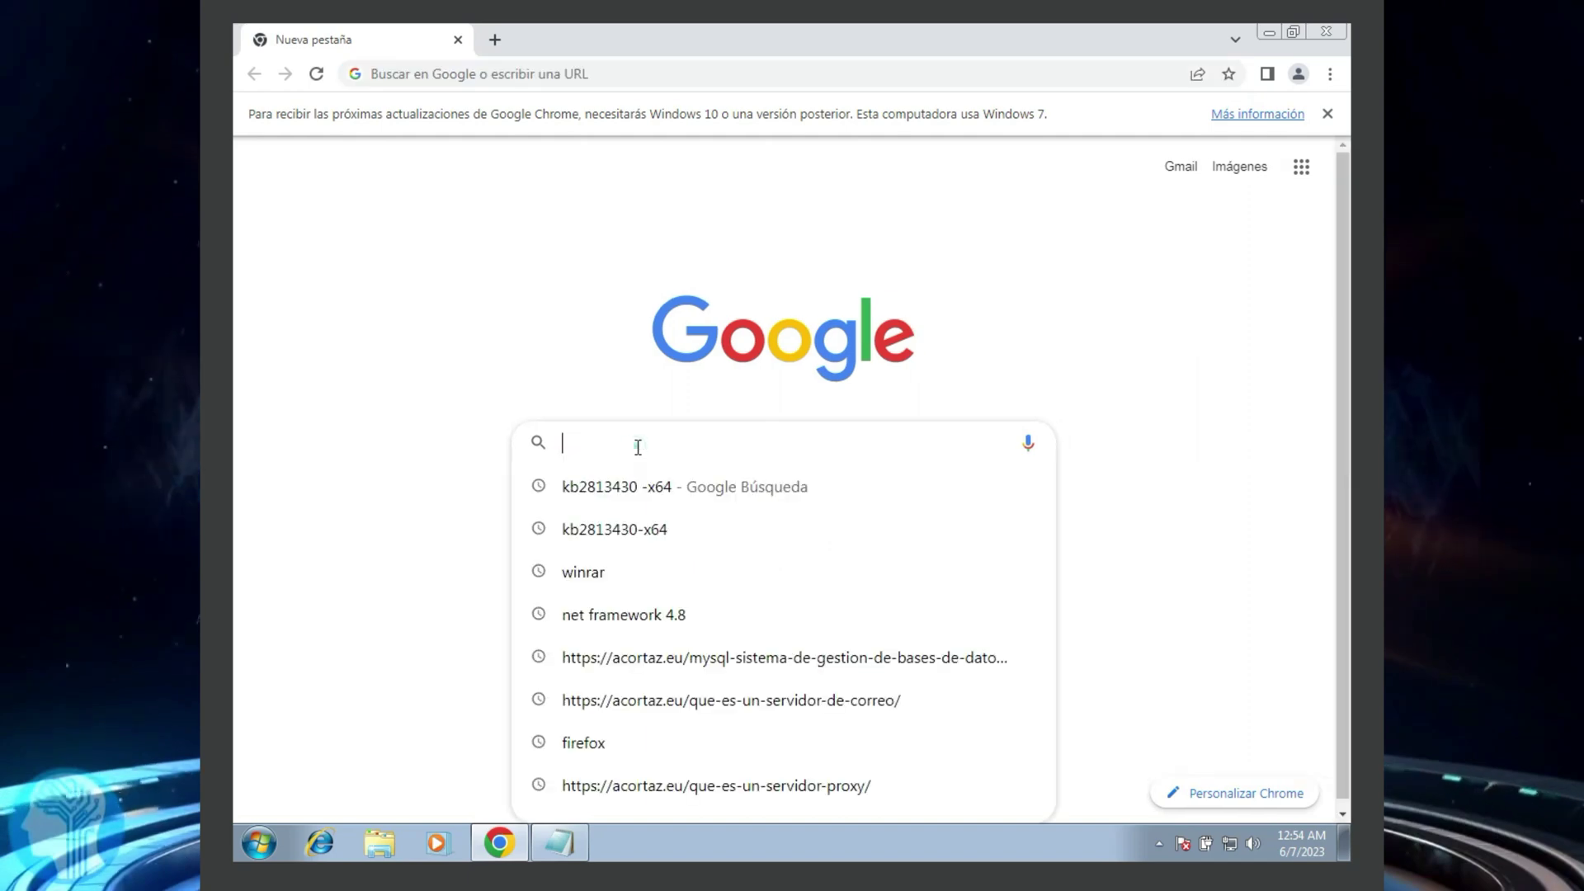
{"action": "type", "text": "KB2813430-x64"}
{"action": "key", "text": "Return"}
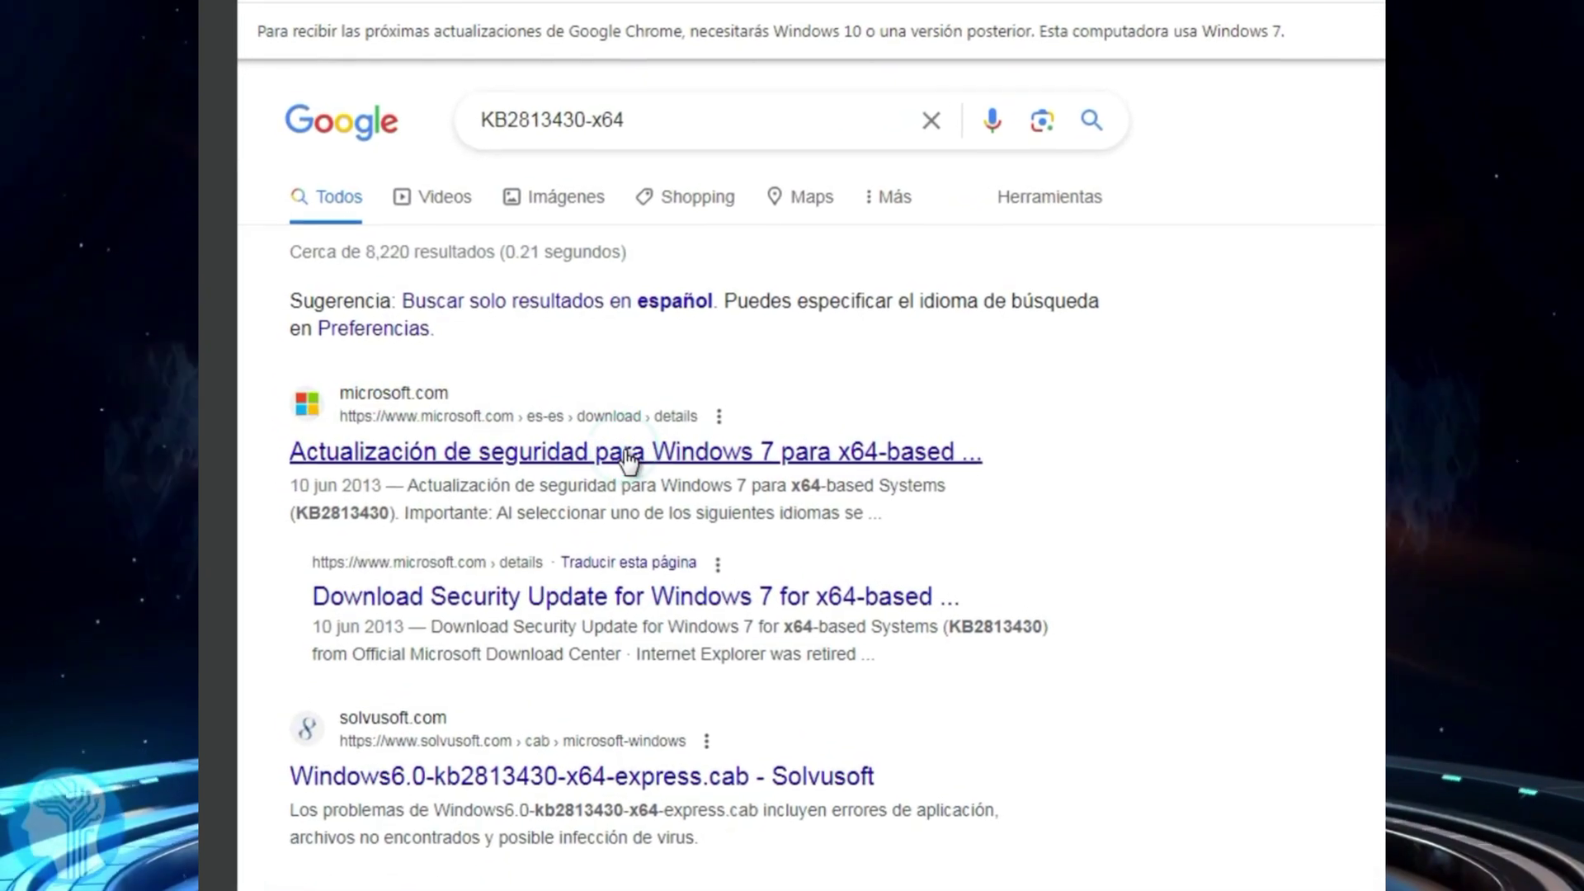
Download the Windows 7 x64 security update KB2813430 in Español from its Microsoft download page.
{"action": "left_click", "coordinate": [629, 458]}
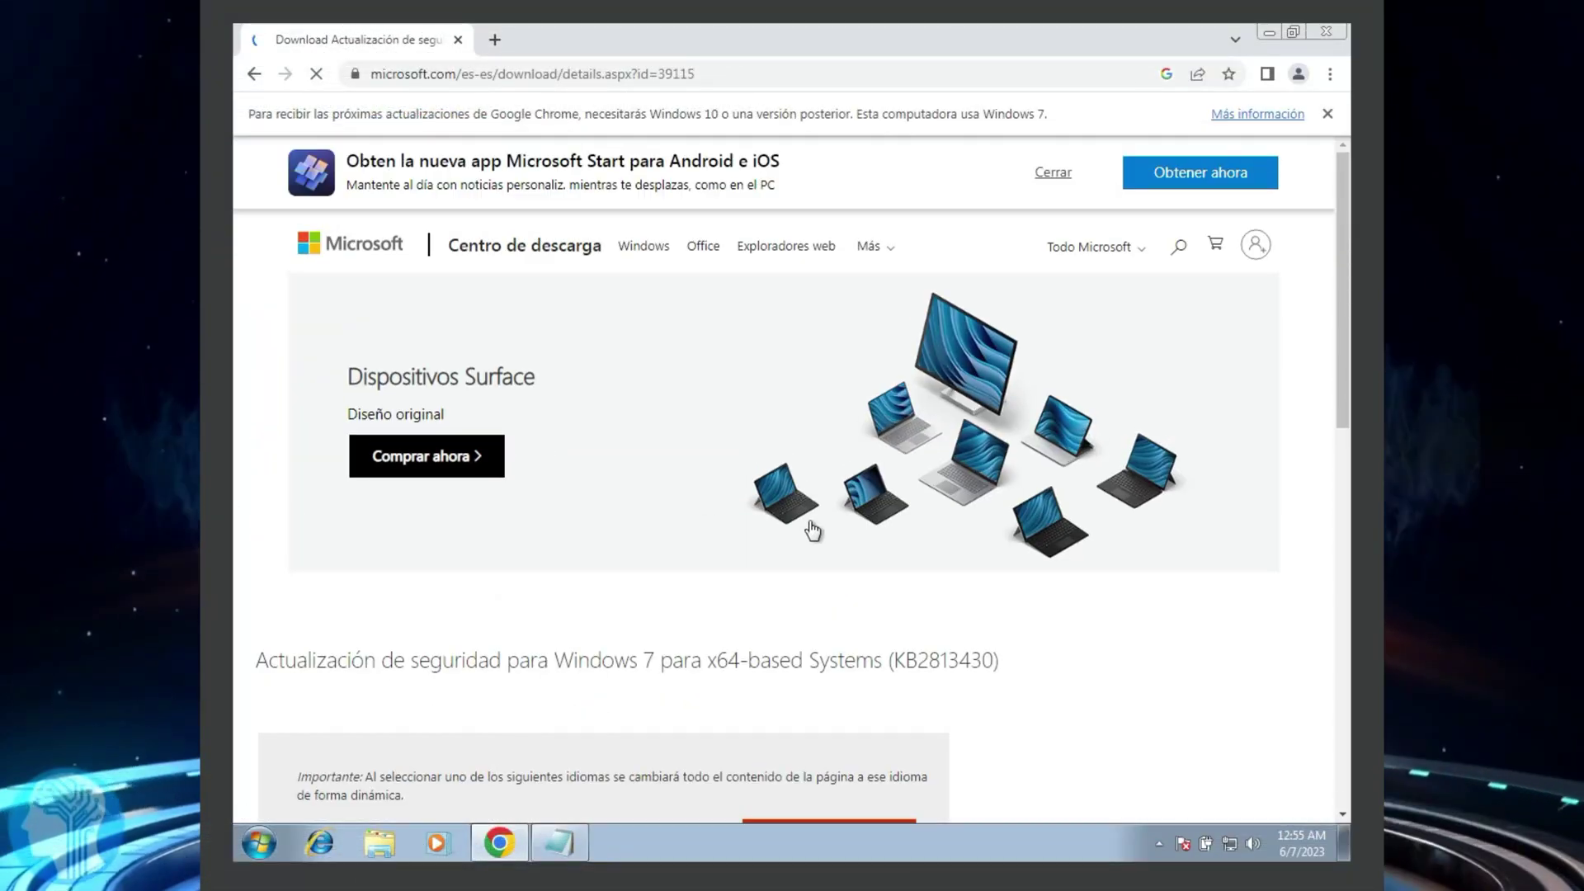
{"action": "scroll", "coordinate": [813, 531], "scroll_direction": "down", "scroll_amount": 3}
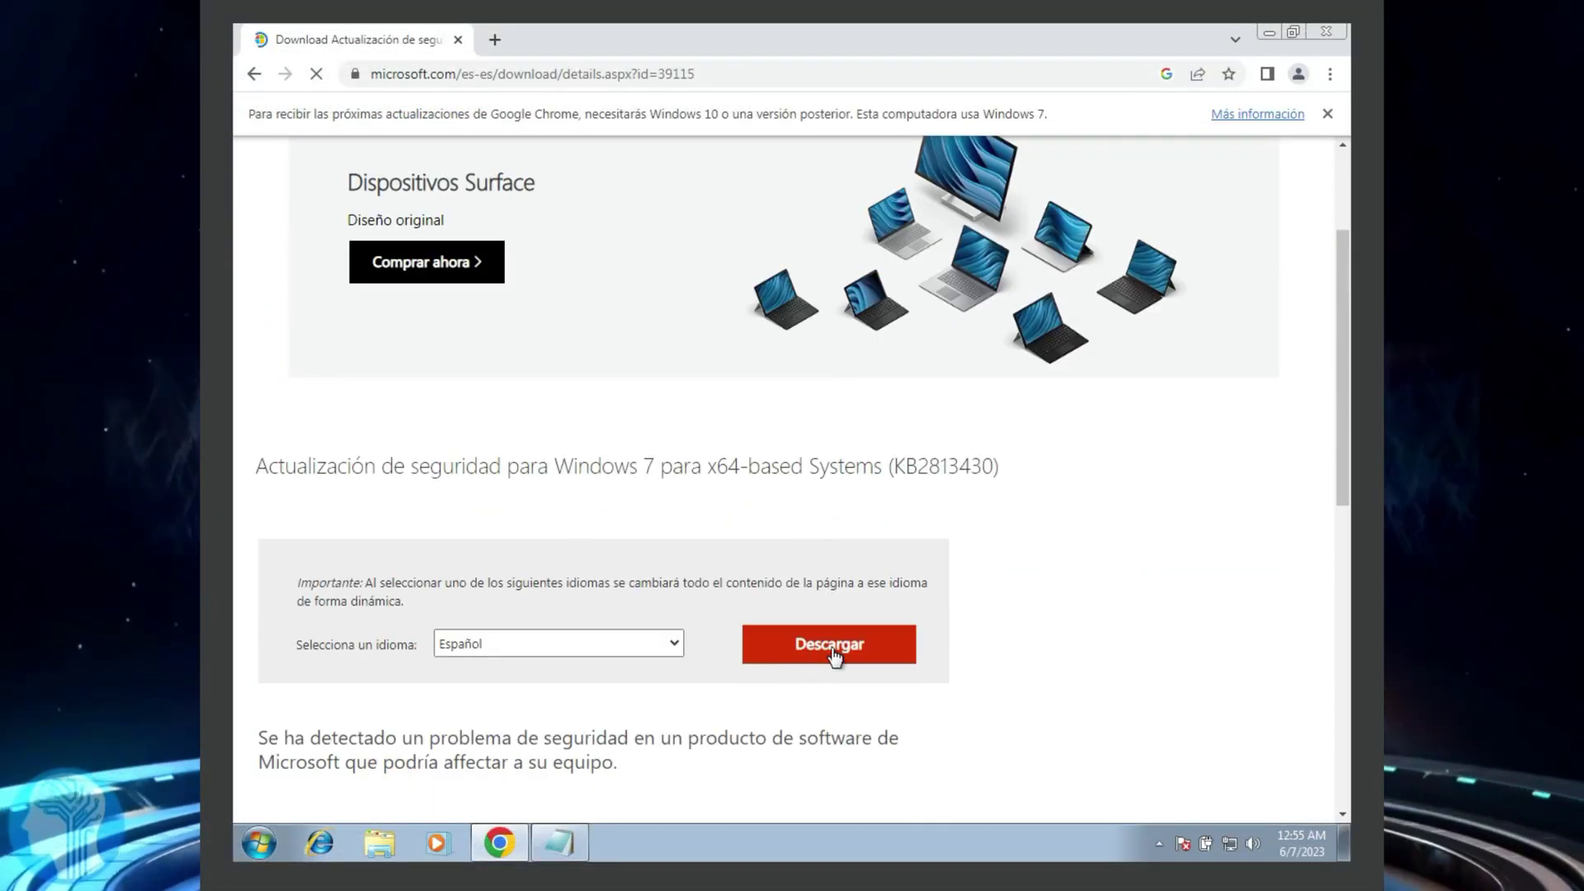
{"action": "left_click", "coordinate": [834, 650]}
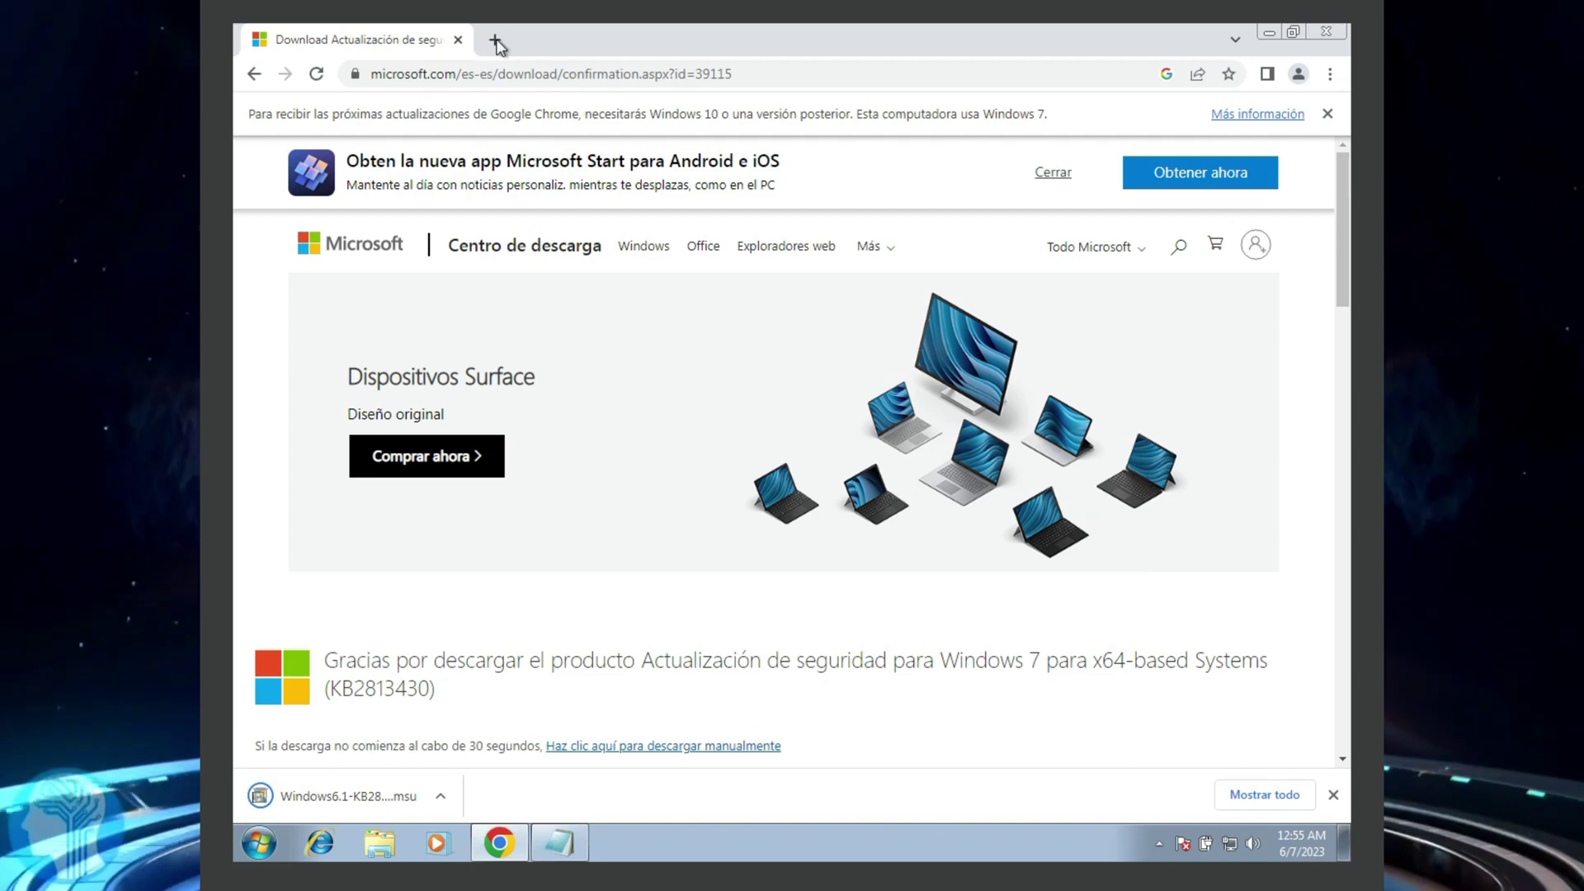
Search Google for KB2992611-x64 in a new browser tab, closing the finished download page.
{"action": "left_click", "coordinate": [496, 39]}
{"action": "left_click", "coordinate": [446, 43]}
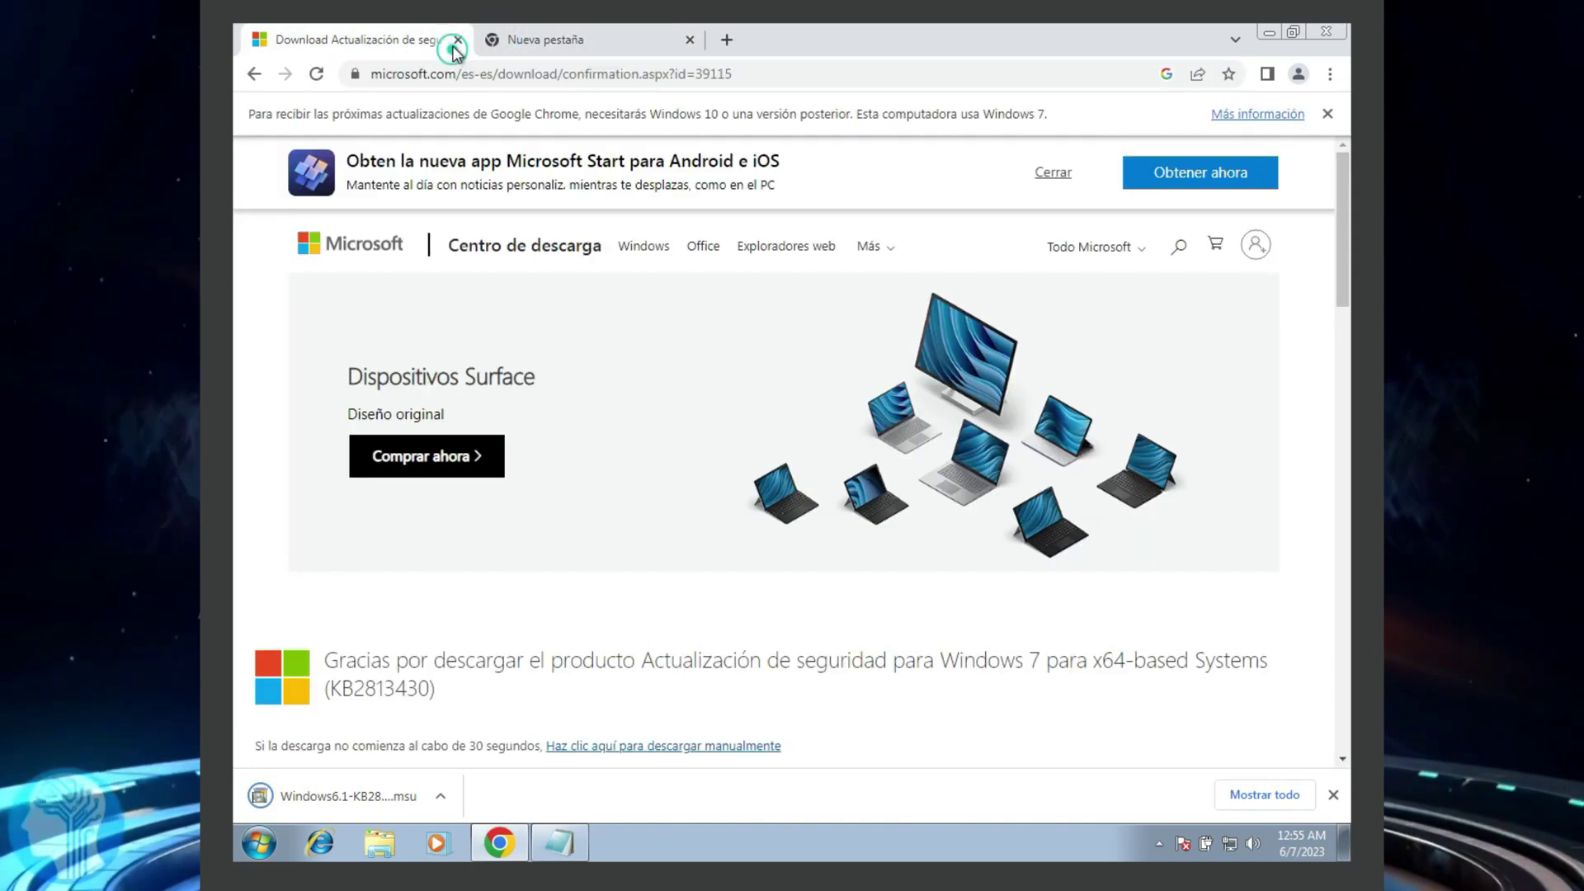
{"action": "left_click", "coordinate": [458, 40]}
{"action": "left_click", "coordinate": [587, 399]}
{"action": "type", "text": "KB2992611-x64"}
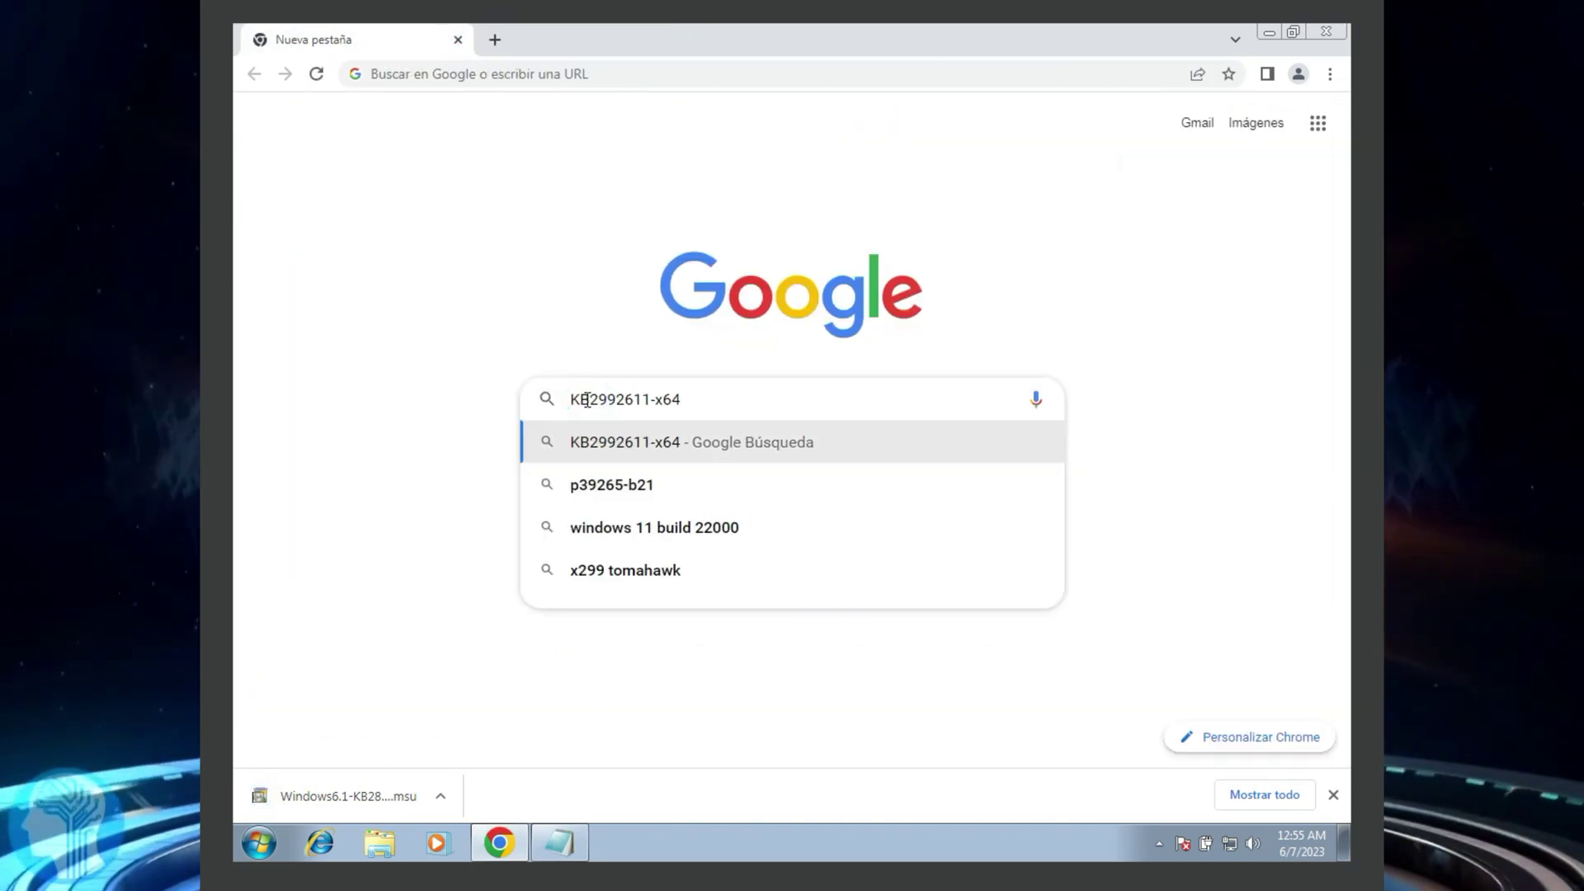
{"action": "key", "text": "Return"}
Download the Windows 7 x64 security update KB2992611 in Español from its Microsoft download page.
{"action": "left_click", "coordinate": [505, 399]}
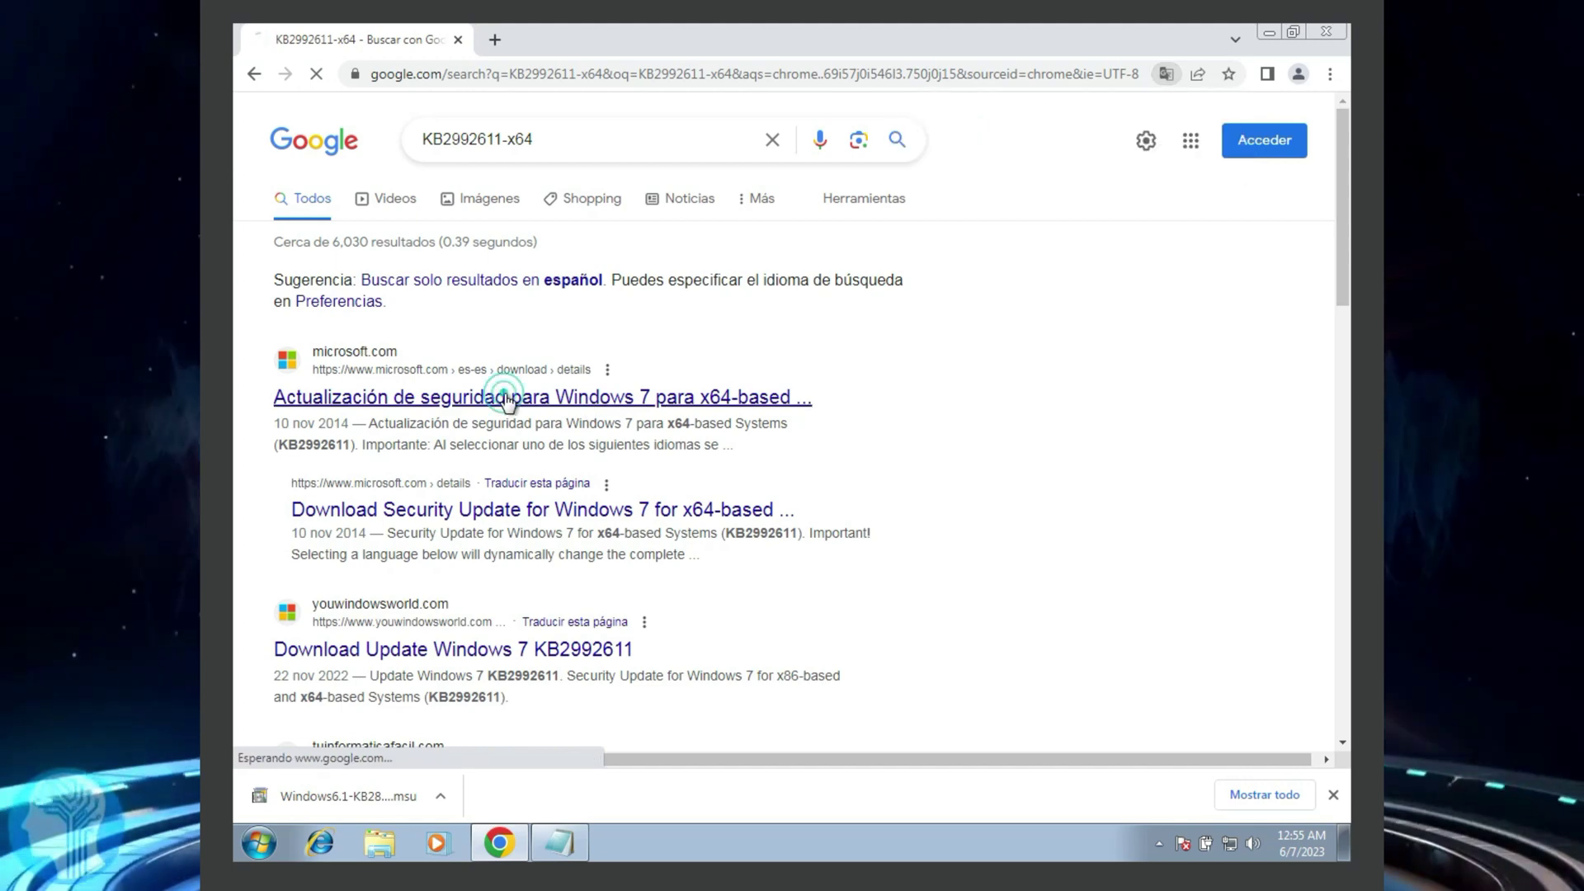
{"action": "scroll", "coordinate": [537, 478], "scroll_direction": "down", "scroll_amount": 3}
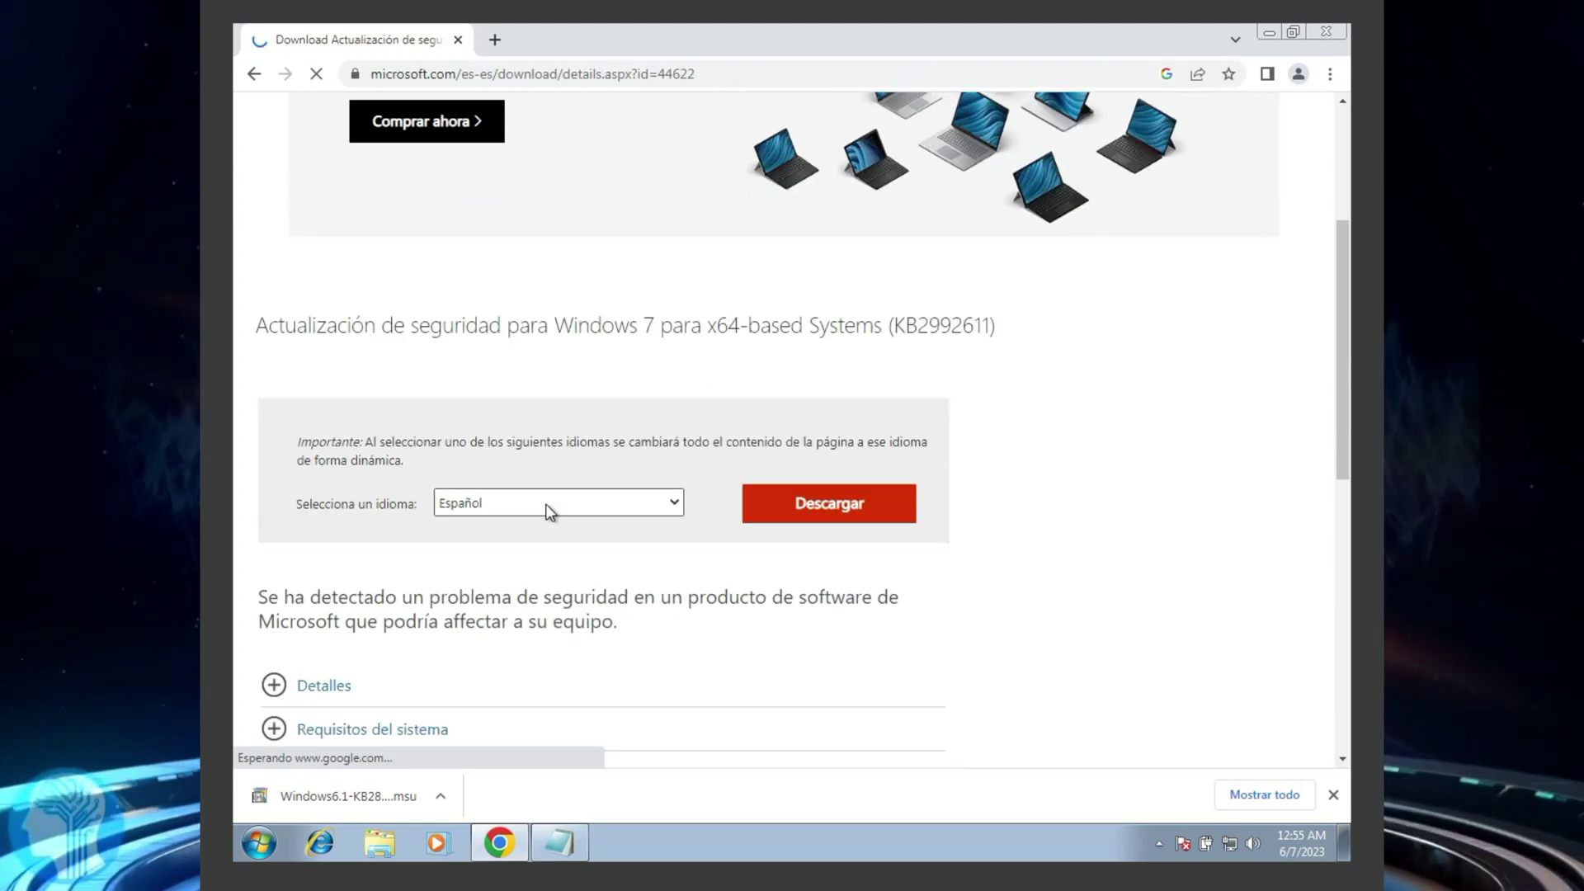
{"action": "scroll", "coordinate": [536, 487], "scroll_direction": "down", "scroll_amount": 1}
{"action": "left_click", "coordinate": [532, 411]}
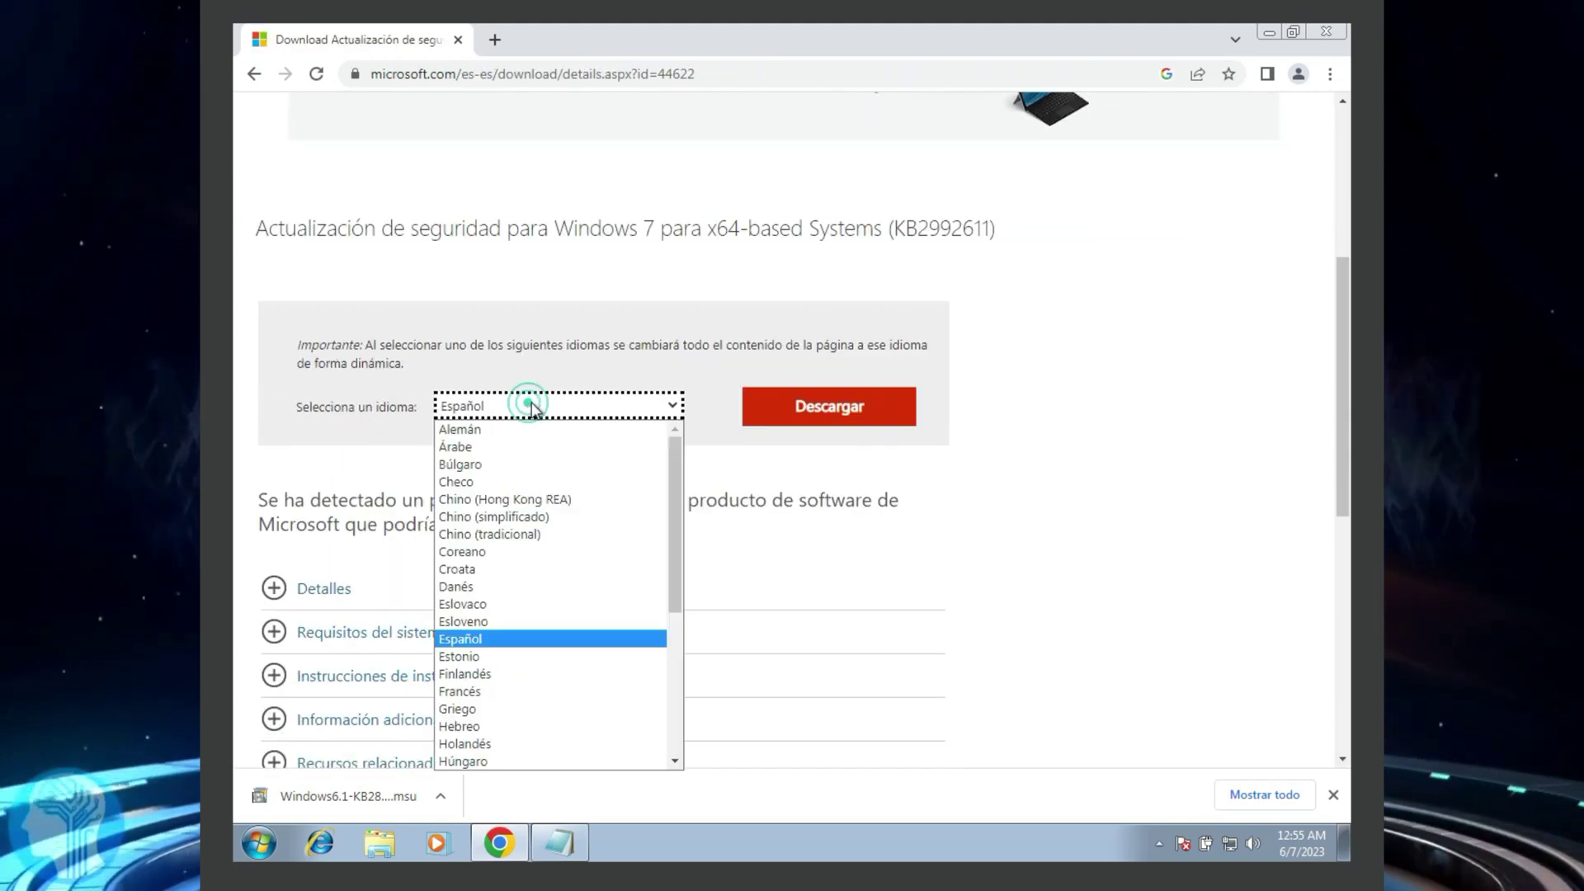
{"action": "left_click", "coordinate": [598, 355]}
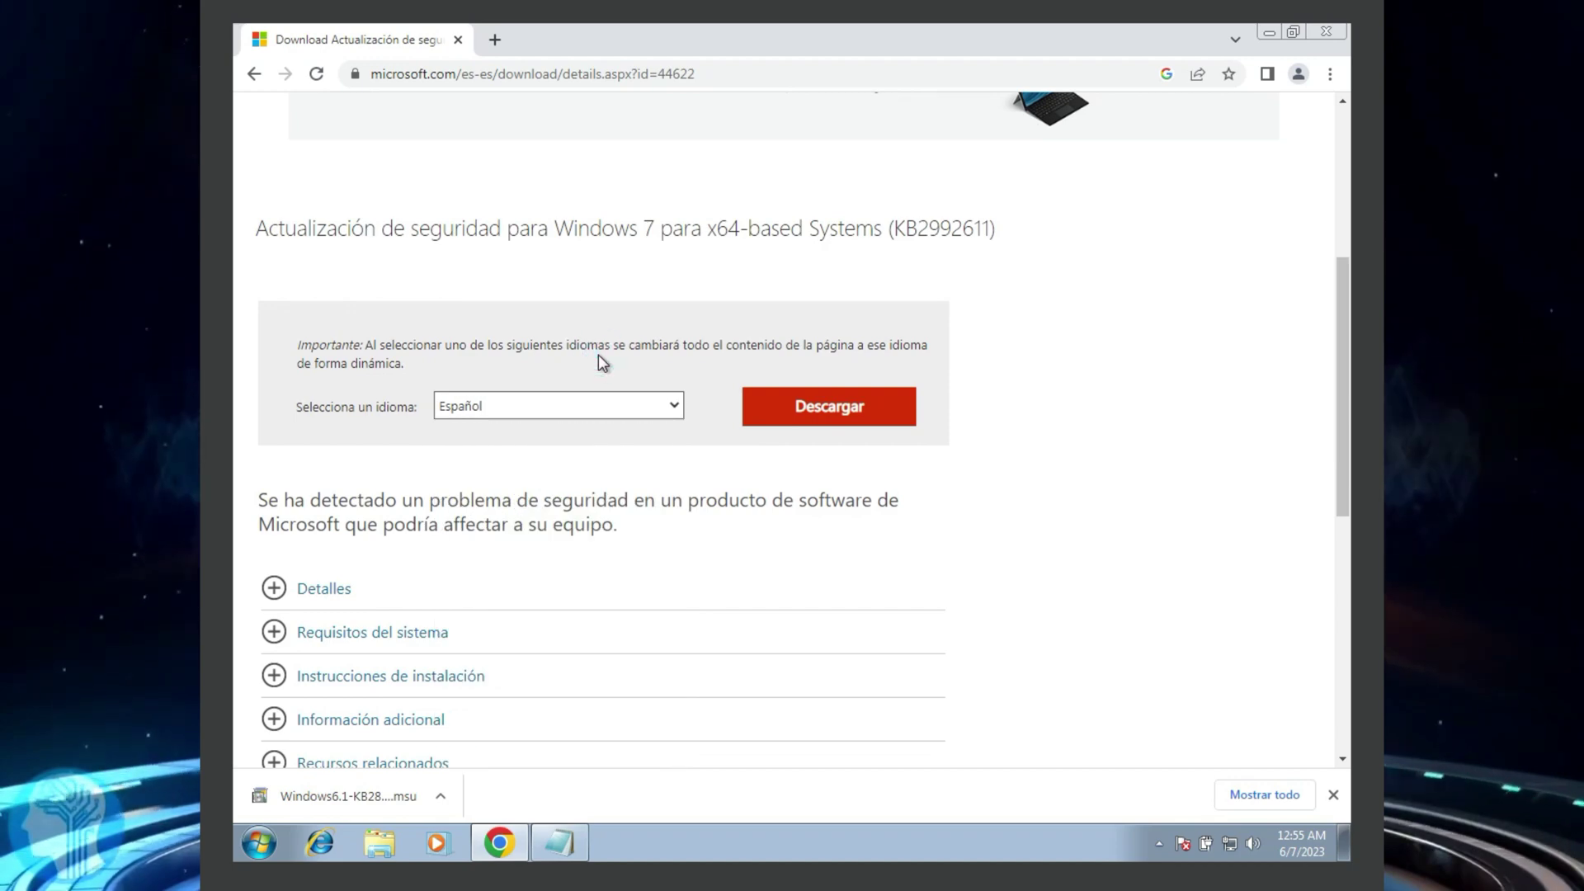
{"action": "left_click", "coordinate": [832, 404]}
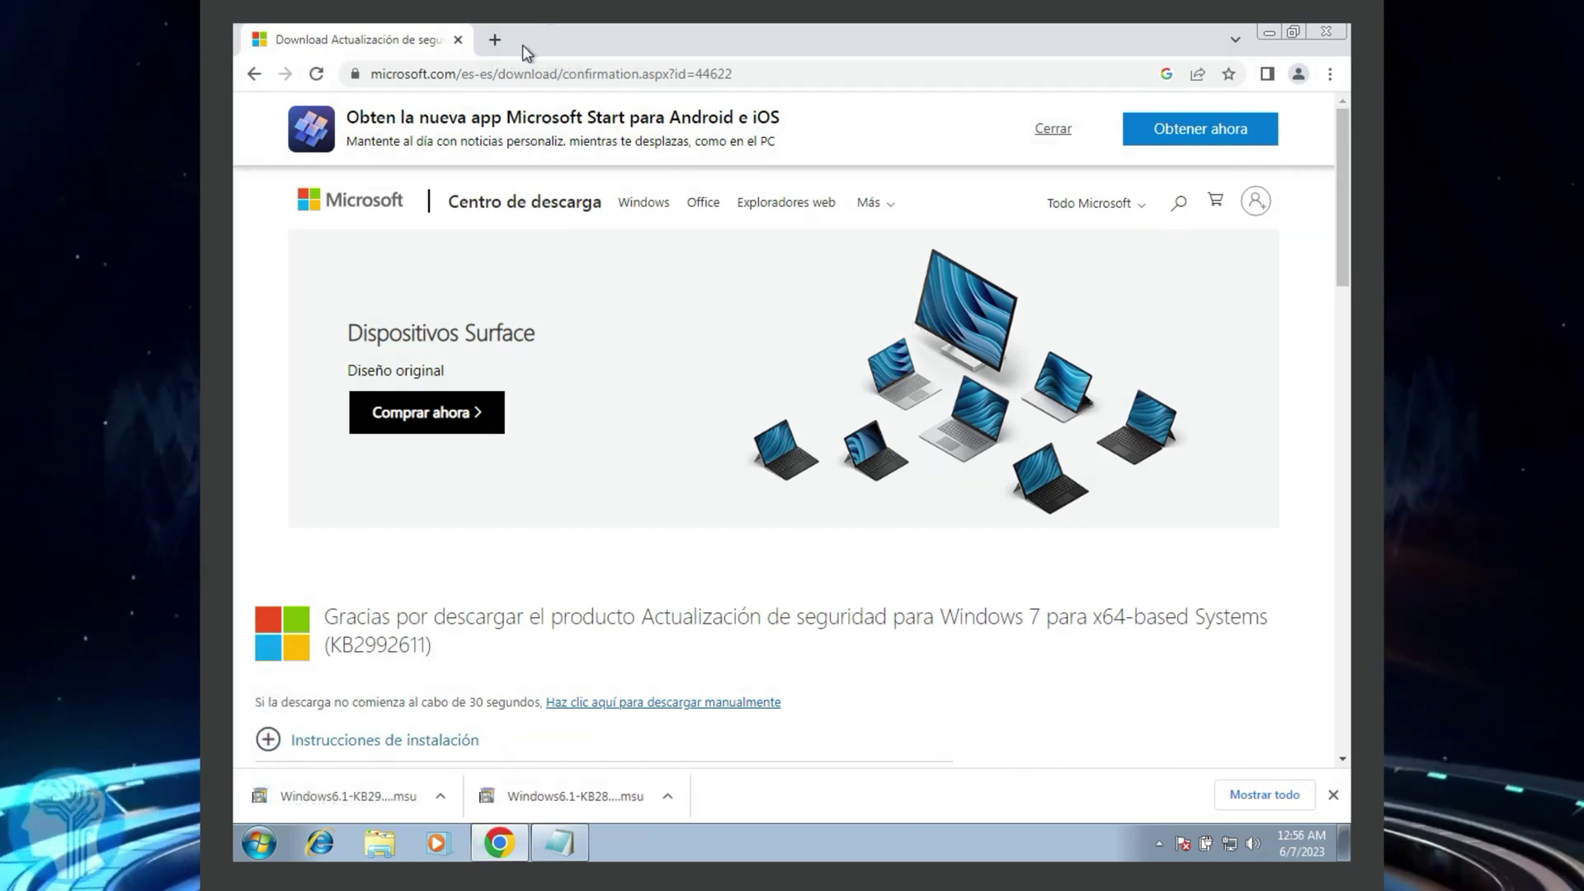
Open a new browser tab in place of the finished download page and bring up the Actualizaciones update list.
{"action": "left_click", "coordinate": [485, 41]}
{"action": "left_click", "coordinate": [459, 40]}
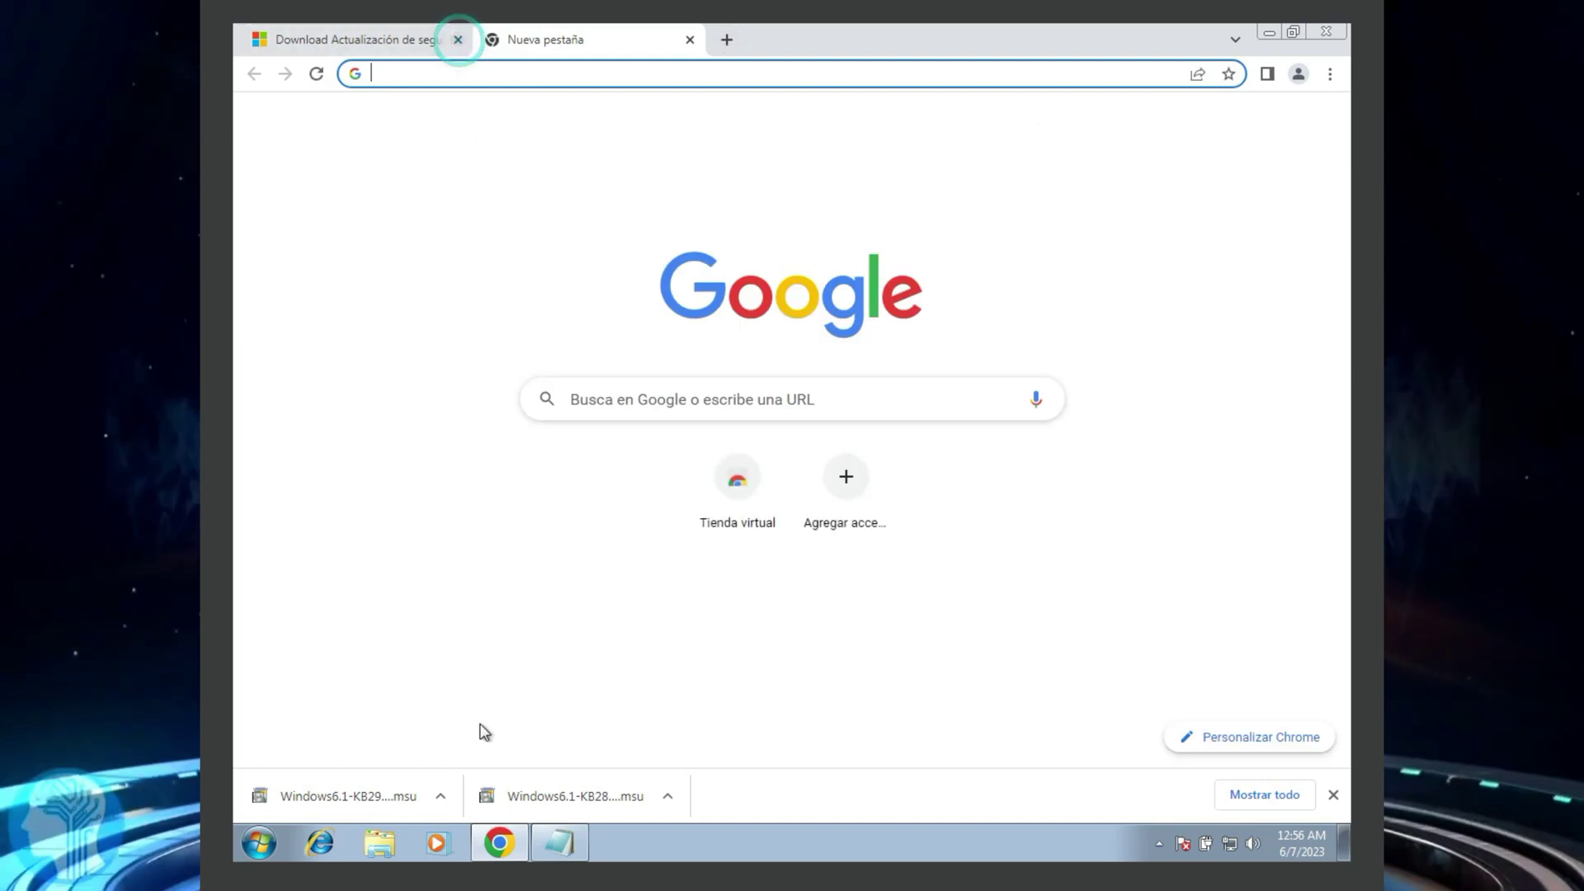
{"action": "left_click", "coordinate": [554, 845]}
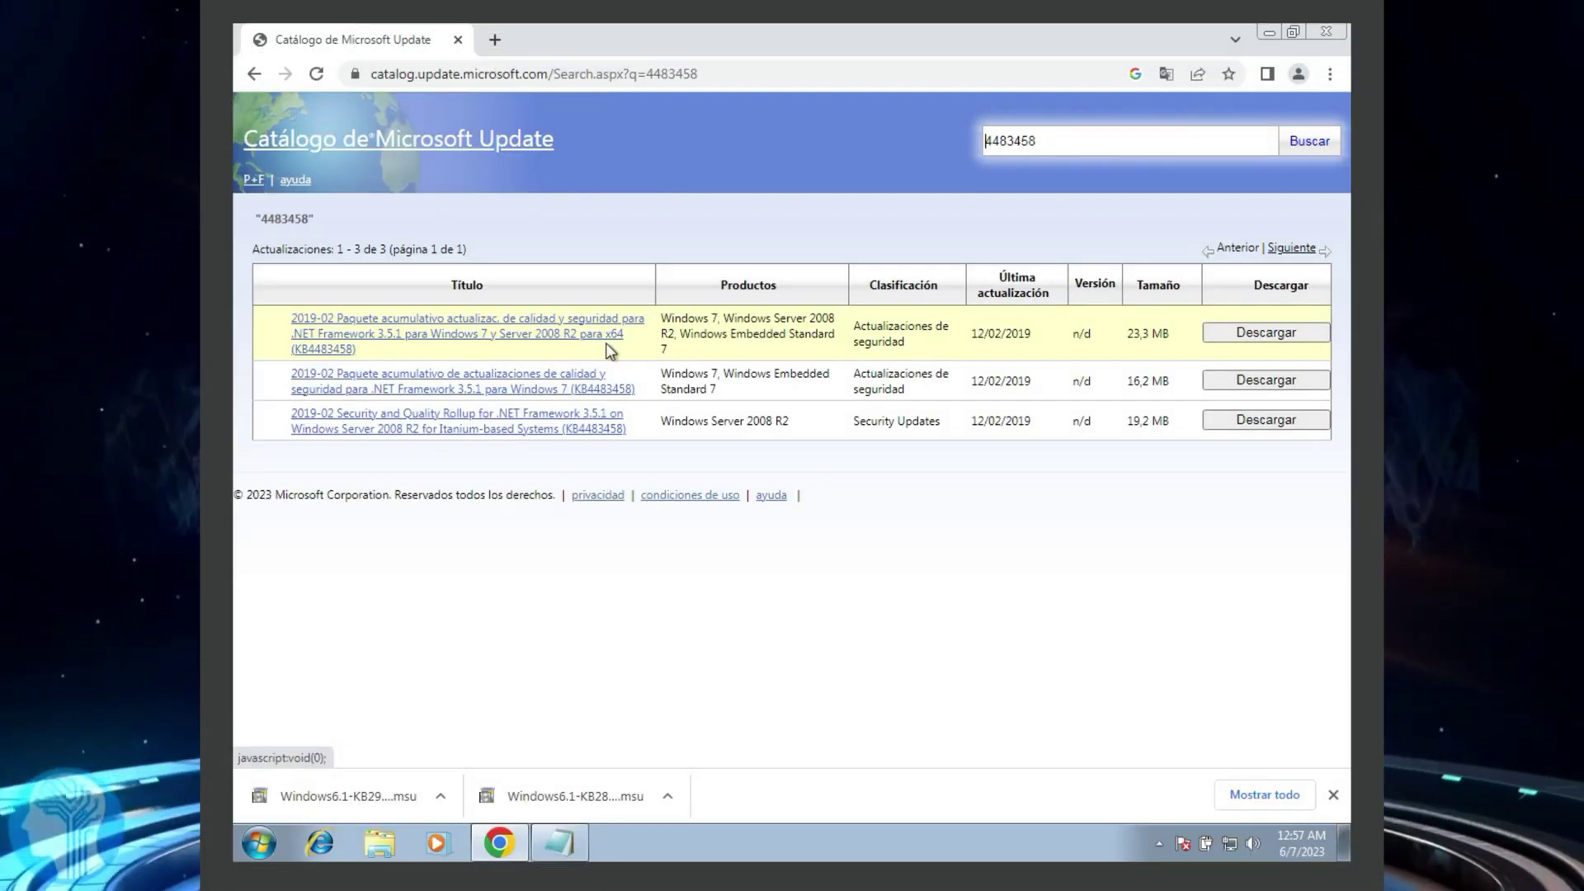
Download the x64 .NET Framework 3.5.1 package for KB4483458 from the Microsoft Update Catalog and close the browser.
{"action": "left_click", "coordinate": [1265, 333]}
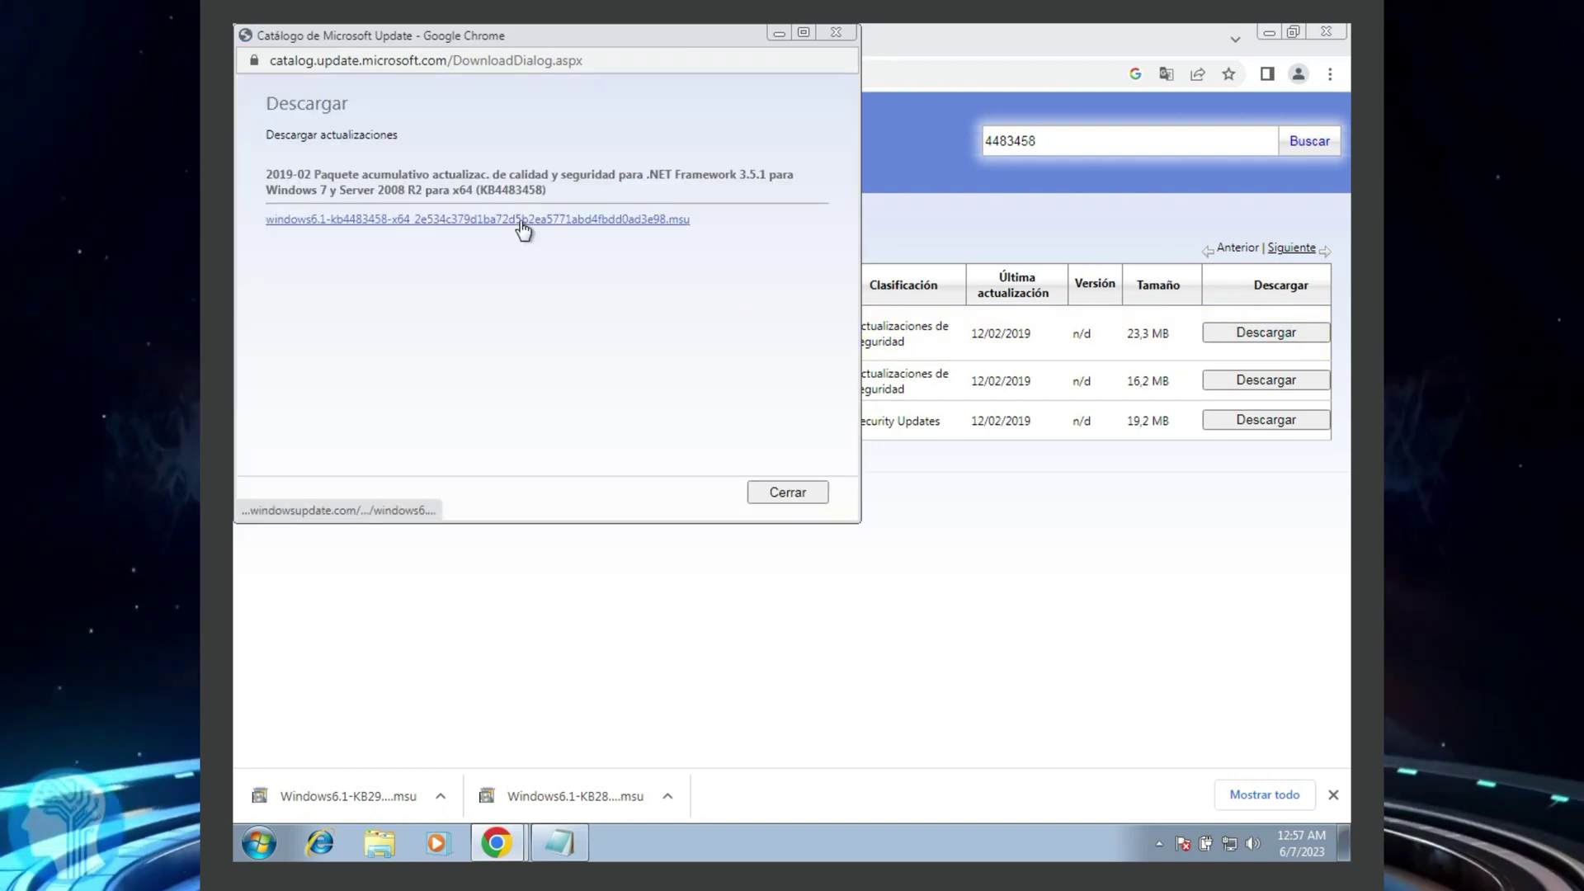
{"action": "left_click", "coordinate": [522, 221]}
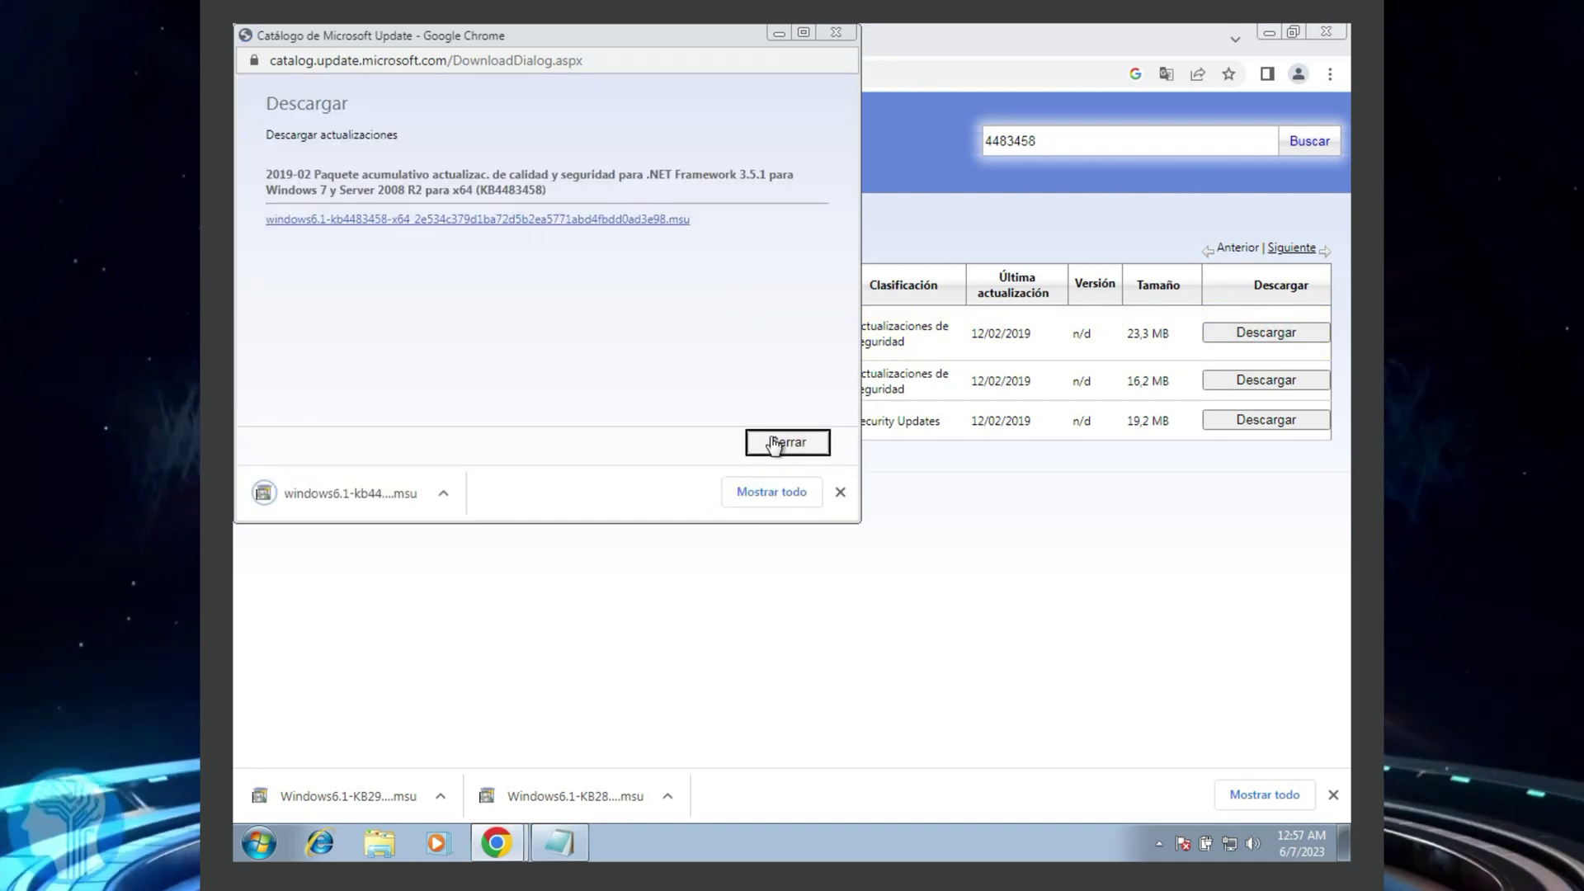
{"action": "left_click", "coordinate": [780, 441]}
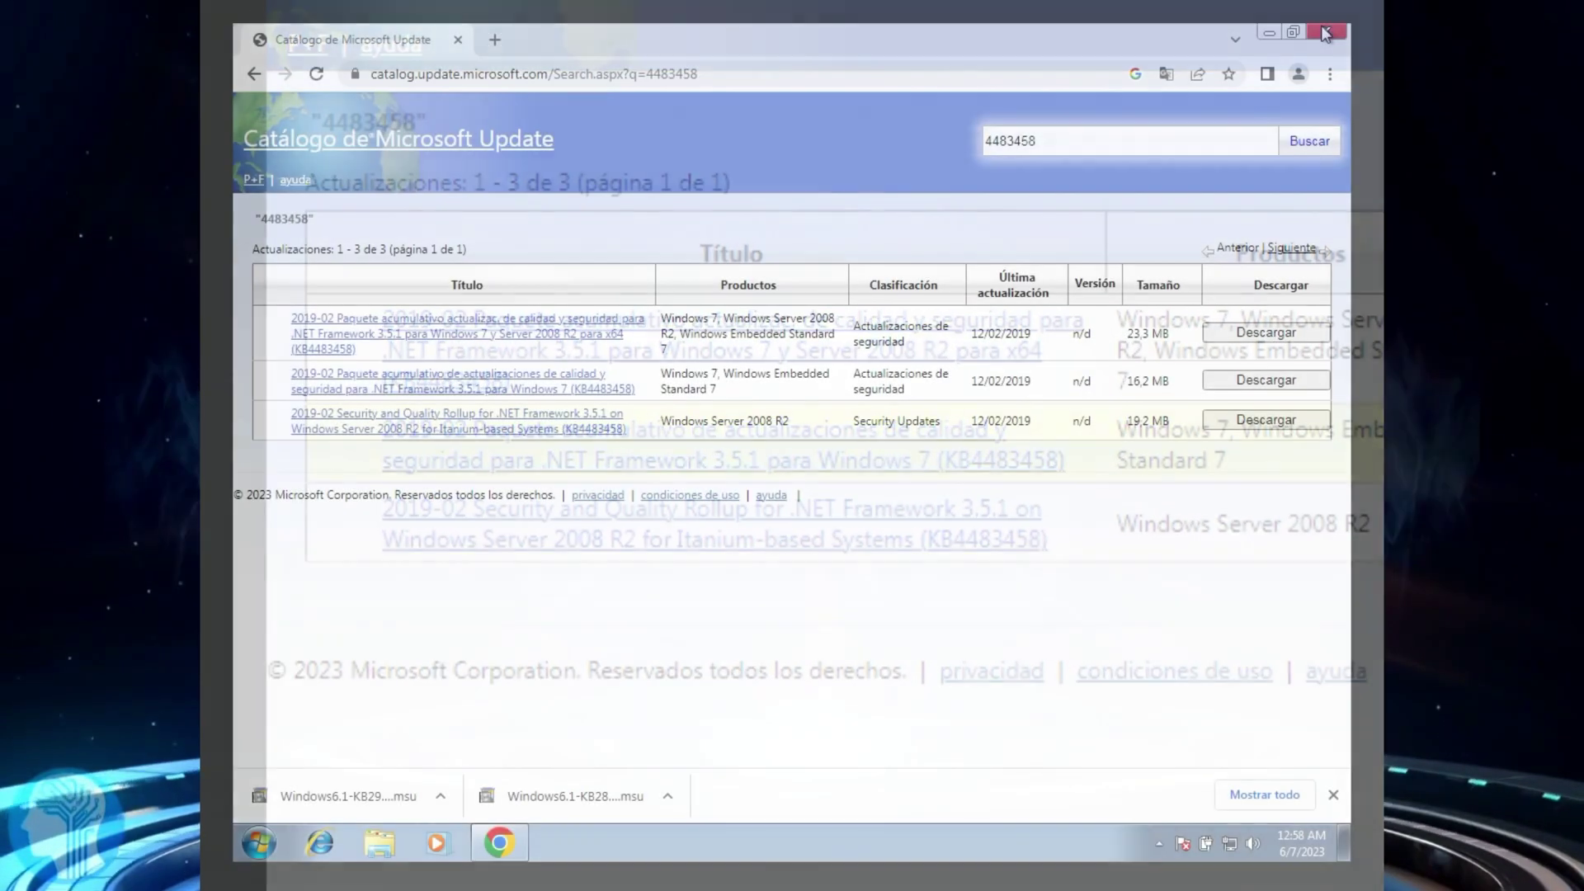
{"action": "left_click", "coordinate": [1321, 24]}
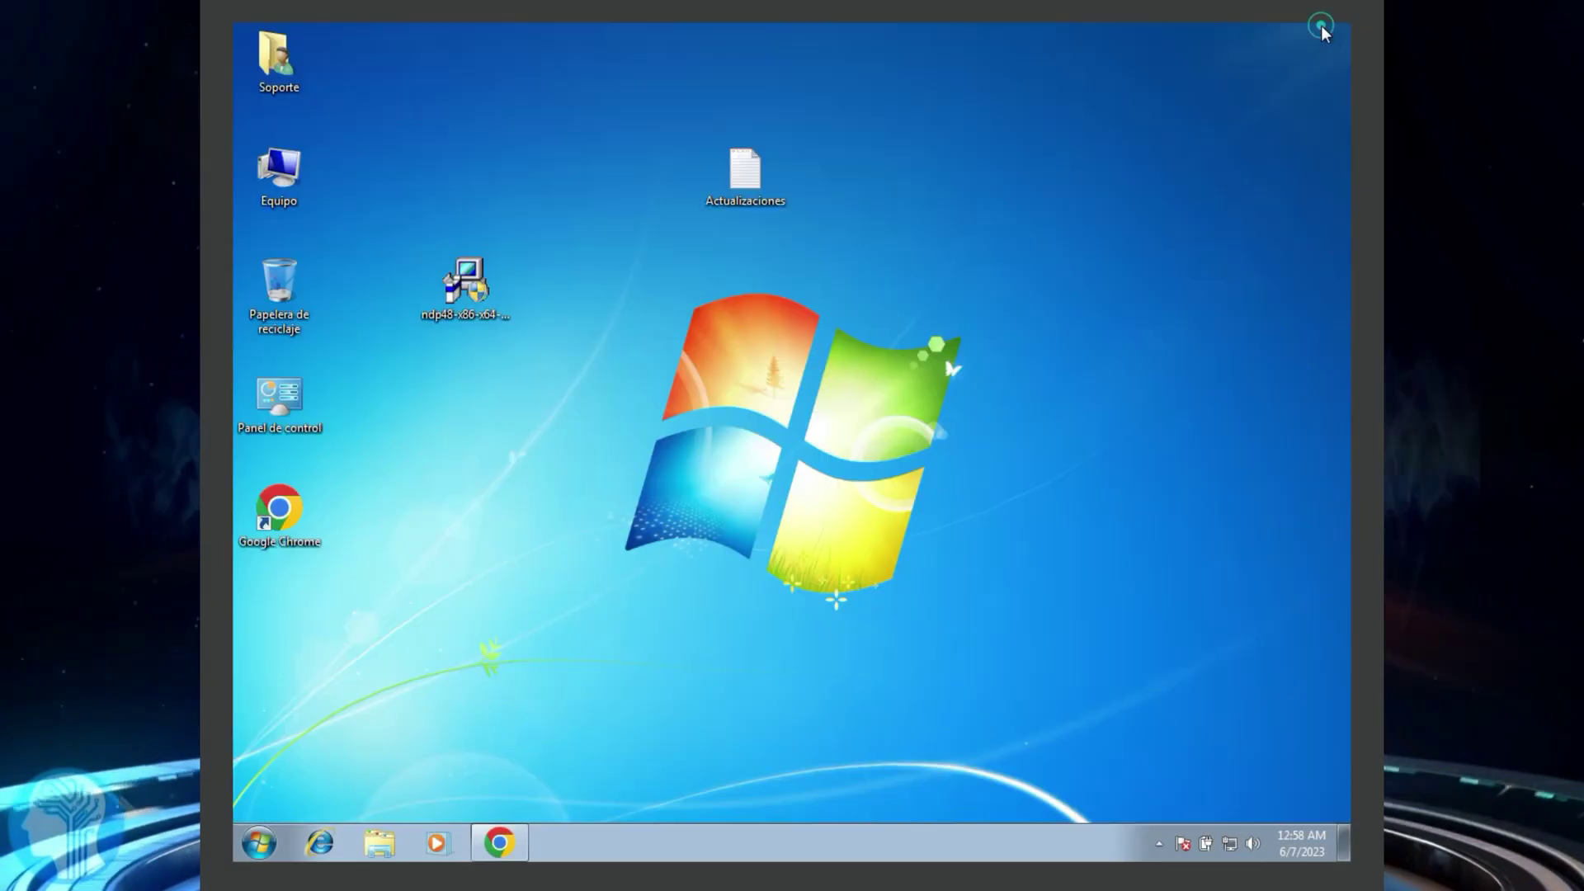
Install the KB2813430 x64 update package from the desktop and close its installer without restarting.
{"action": "left_click", "coordinate": [1099, 169]}
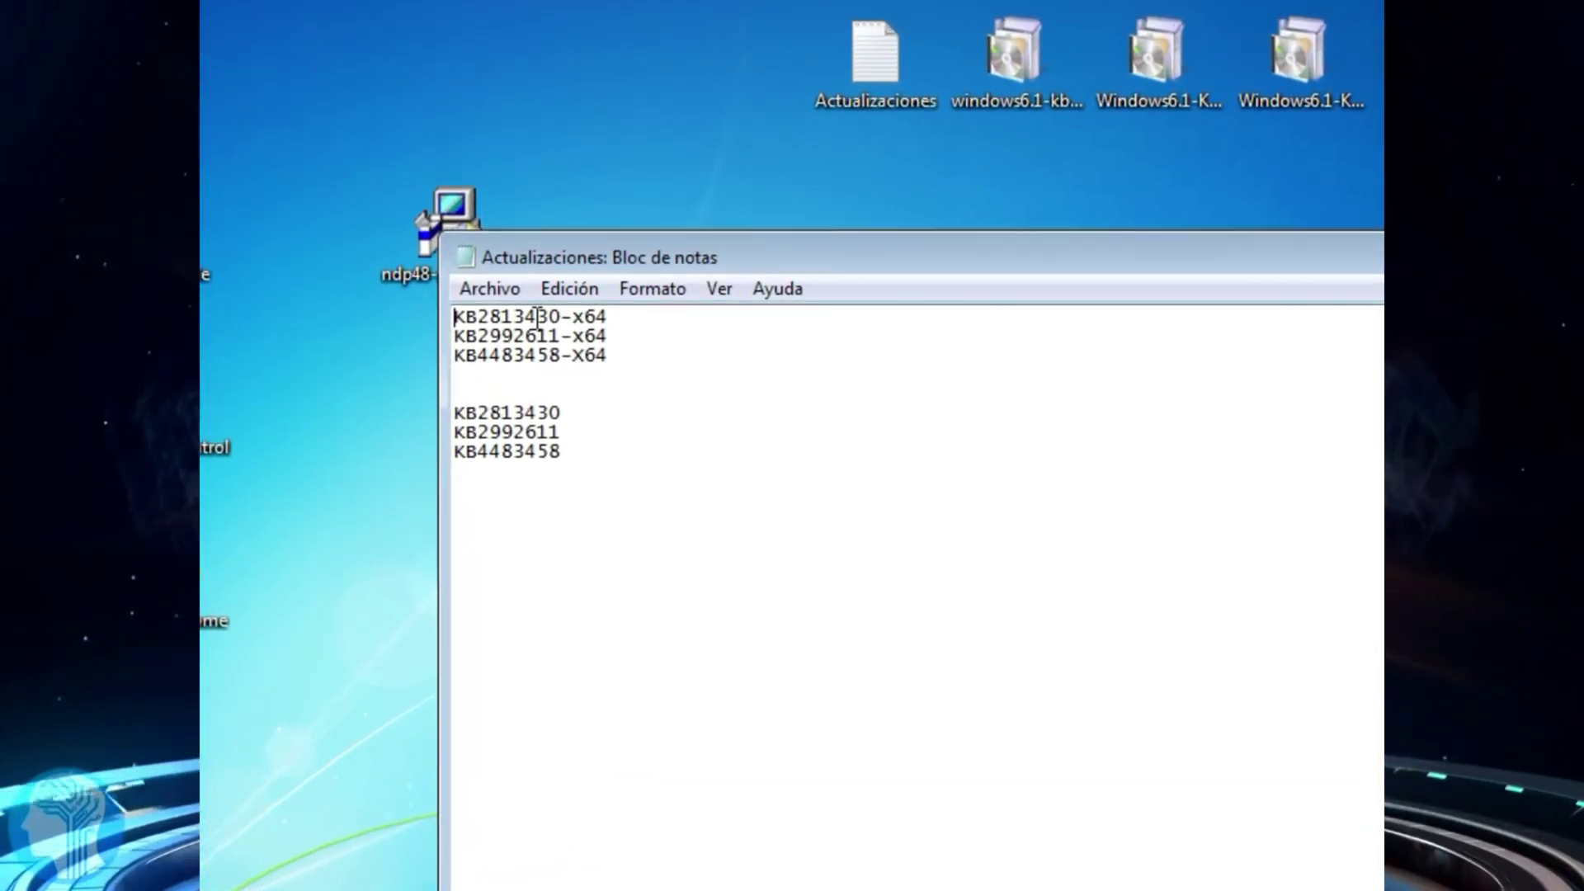
{"action": "left_click", "coordinate": [1209, 33]}
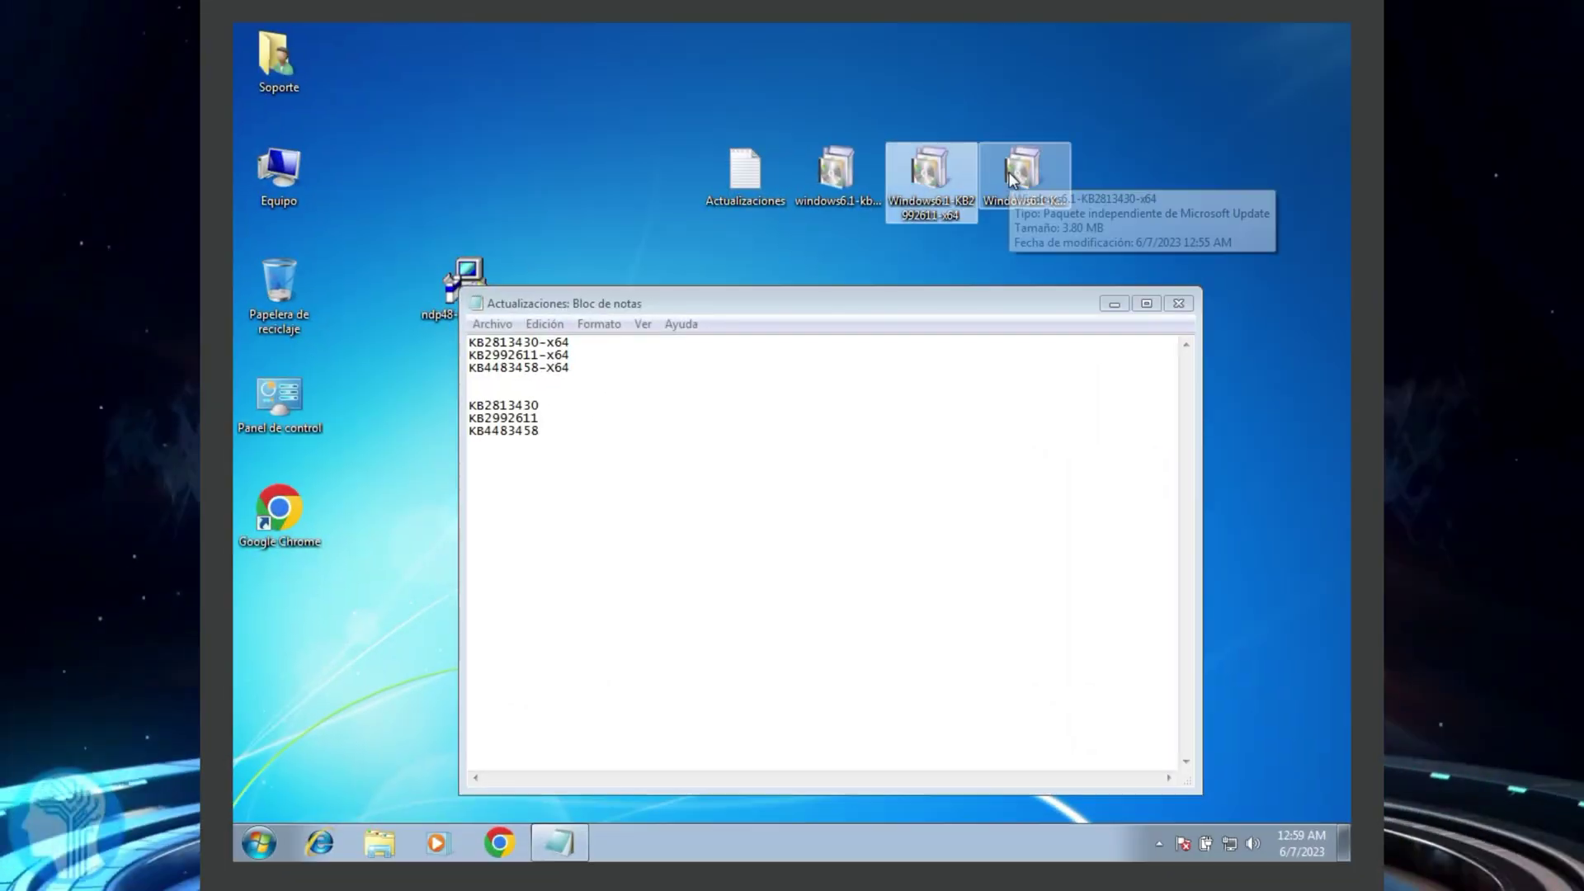
{"action": "double_click", "coordinate": [1012, 179]}
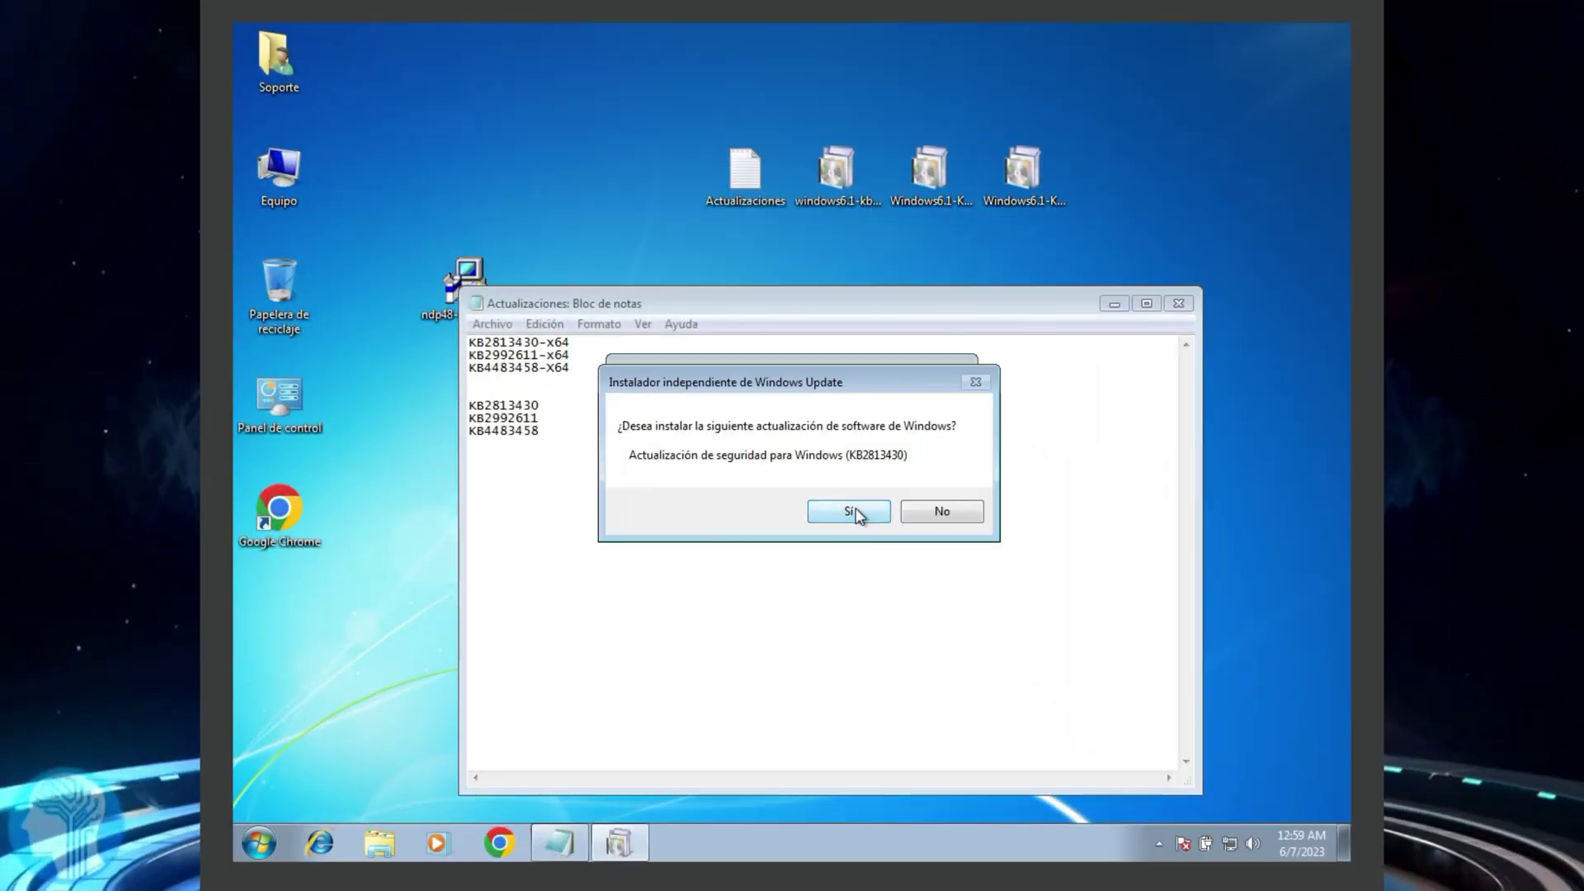
{"action": "left_click", "coordinate": [853, 509]}
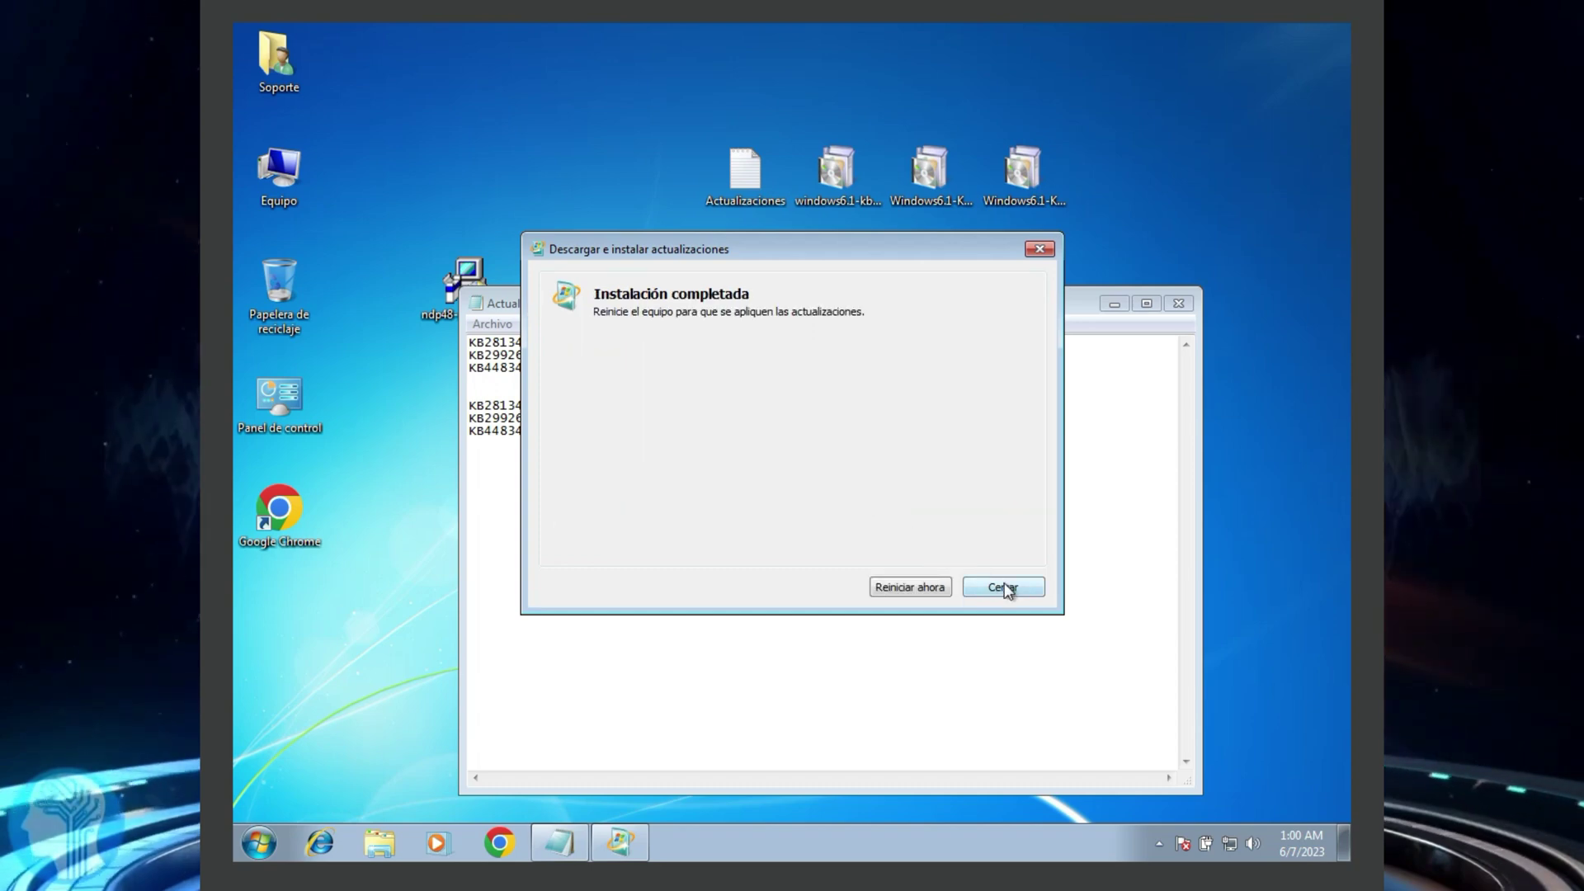
{"action": "left_click", "coordinate": [1004, 588]}
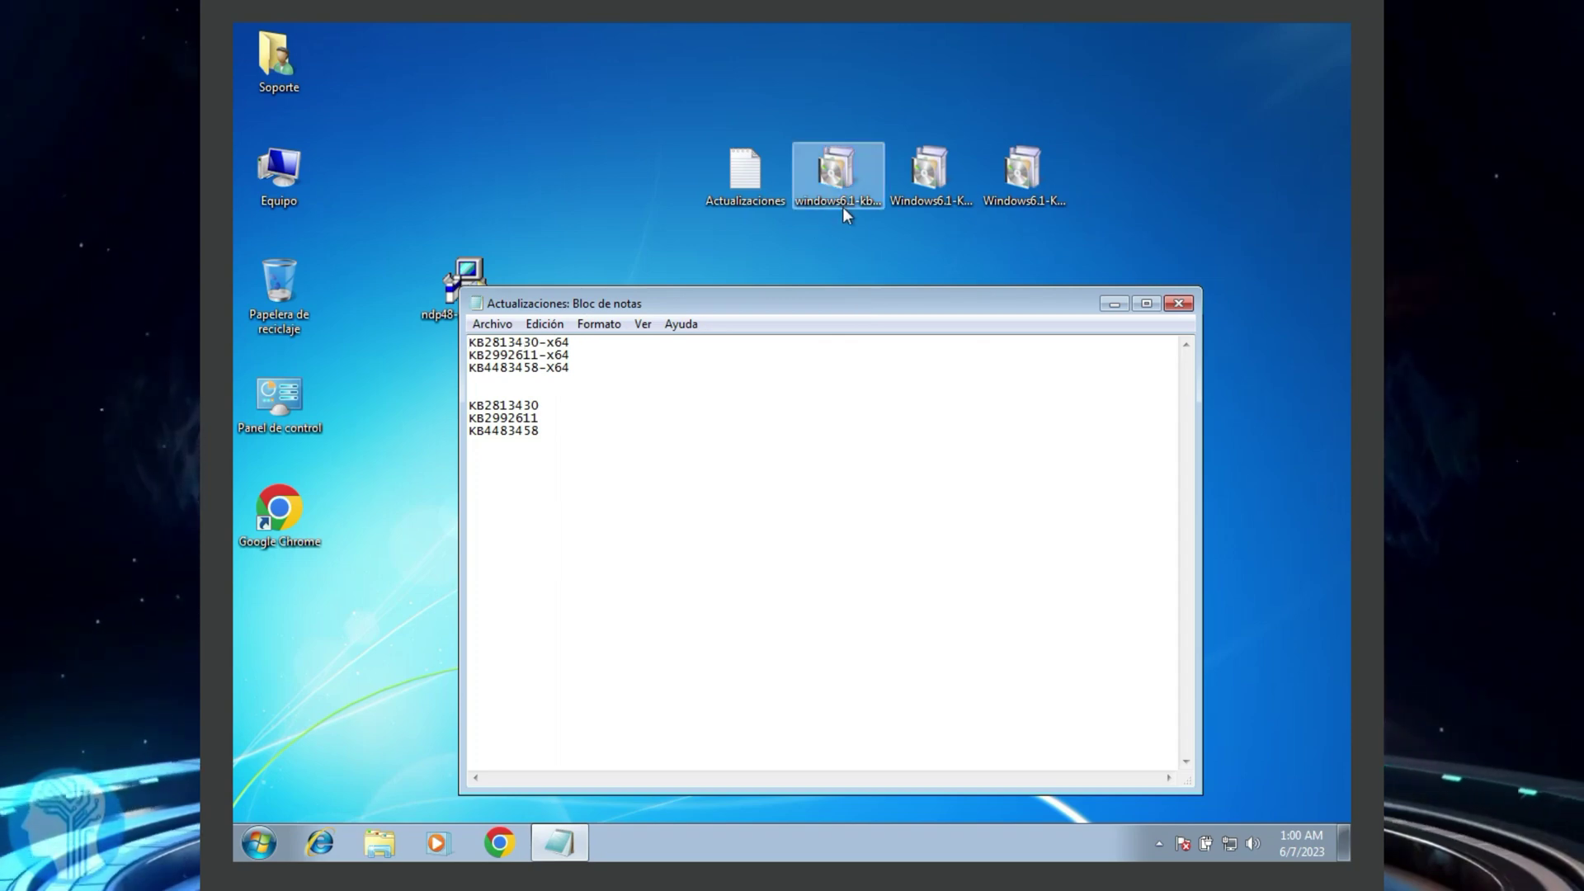
Run the KB2992611 x64 update package from the desktop and agree to install it.
{"action": "double_click", "coordinate": [926, 169]}
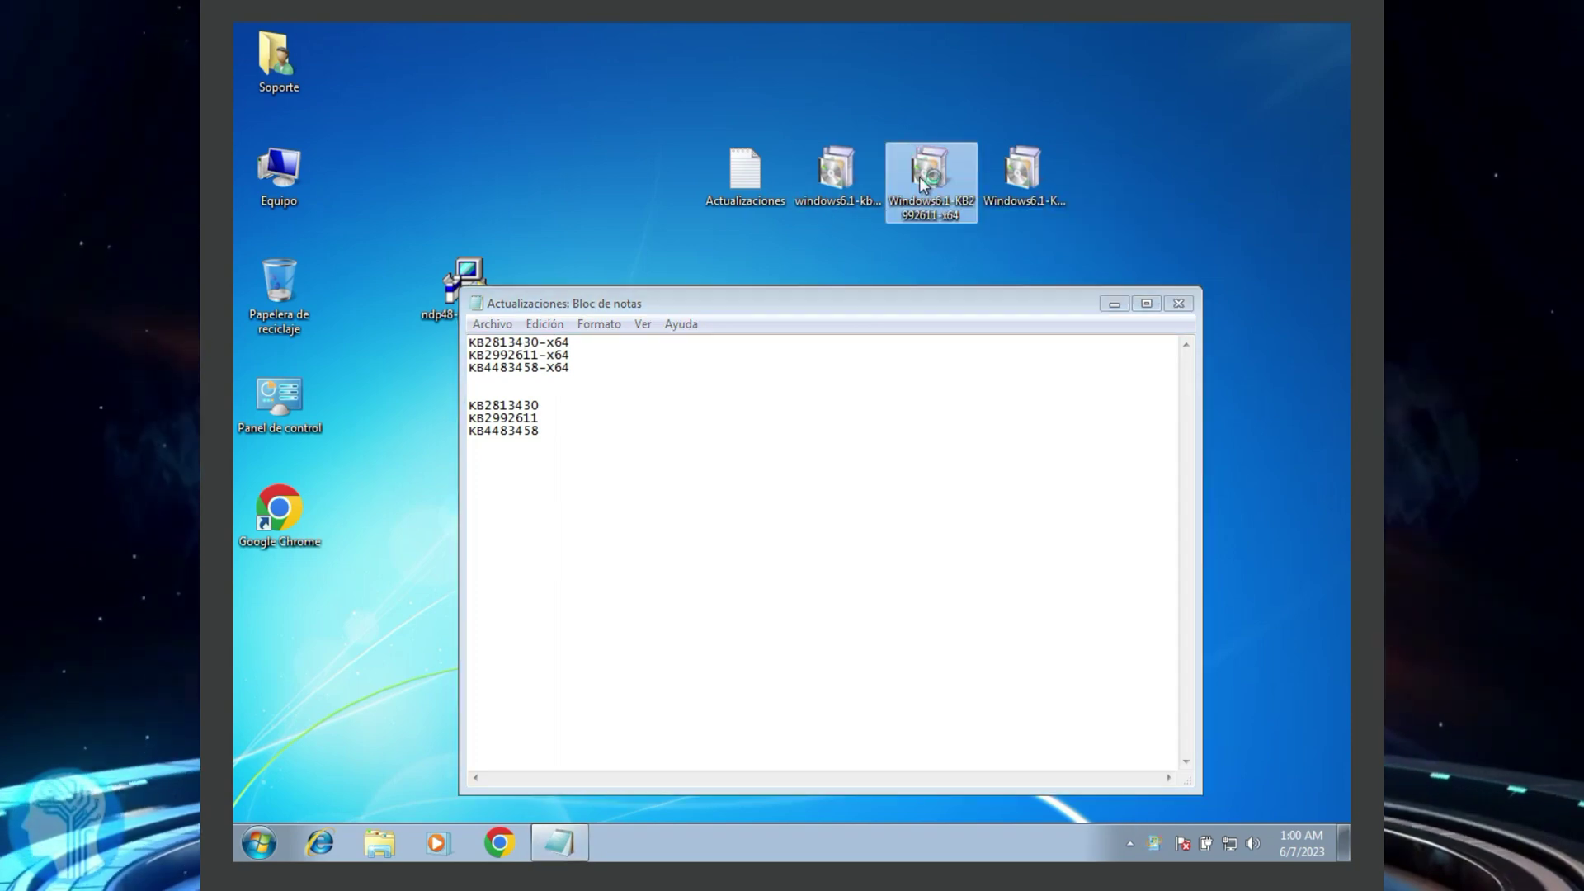
{"action": "left_click", "coordinate": [850, 503]}
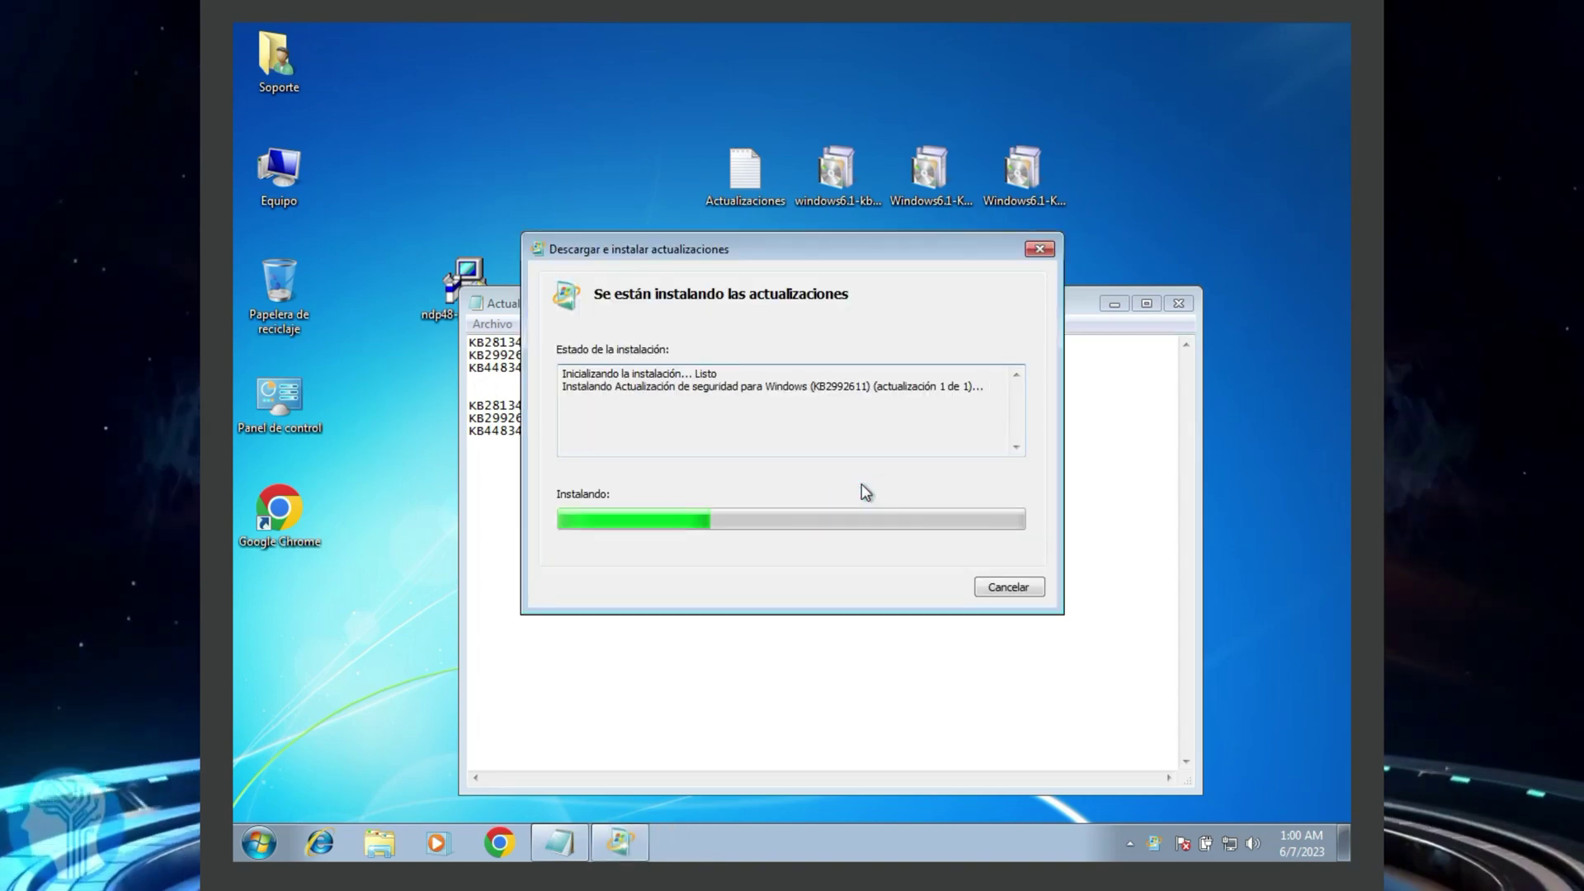
Install the KB4483458 x64 update package, closing the update list, and restart the computer to apply the updates.
{"action": "double_click", "coordinate": [827, 173]}
{"action": "left_click", "coordinate": [826, 512]}
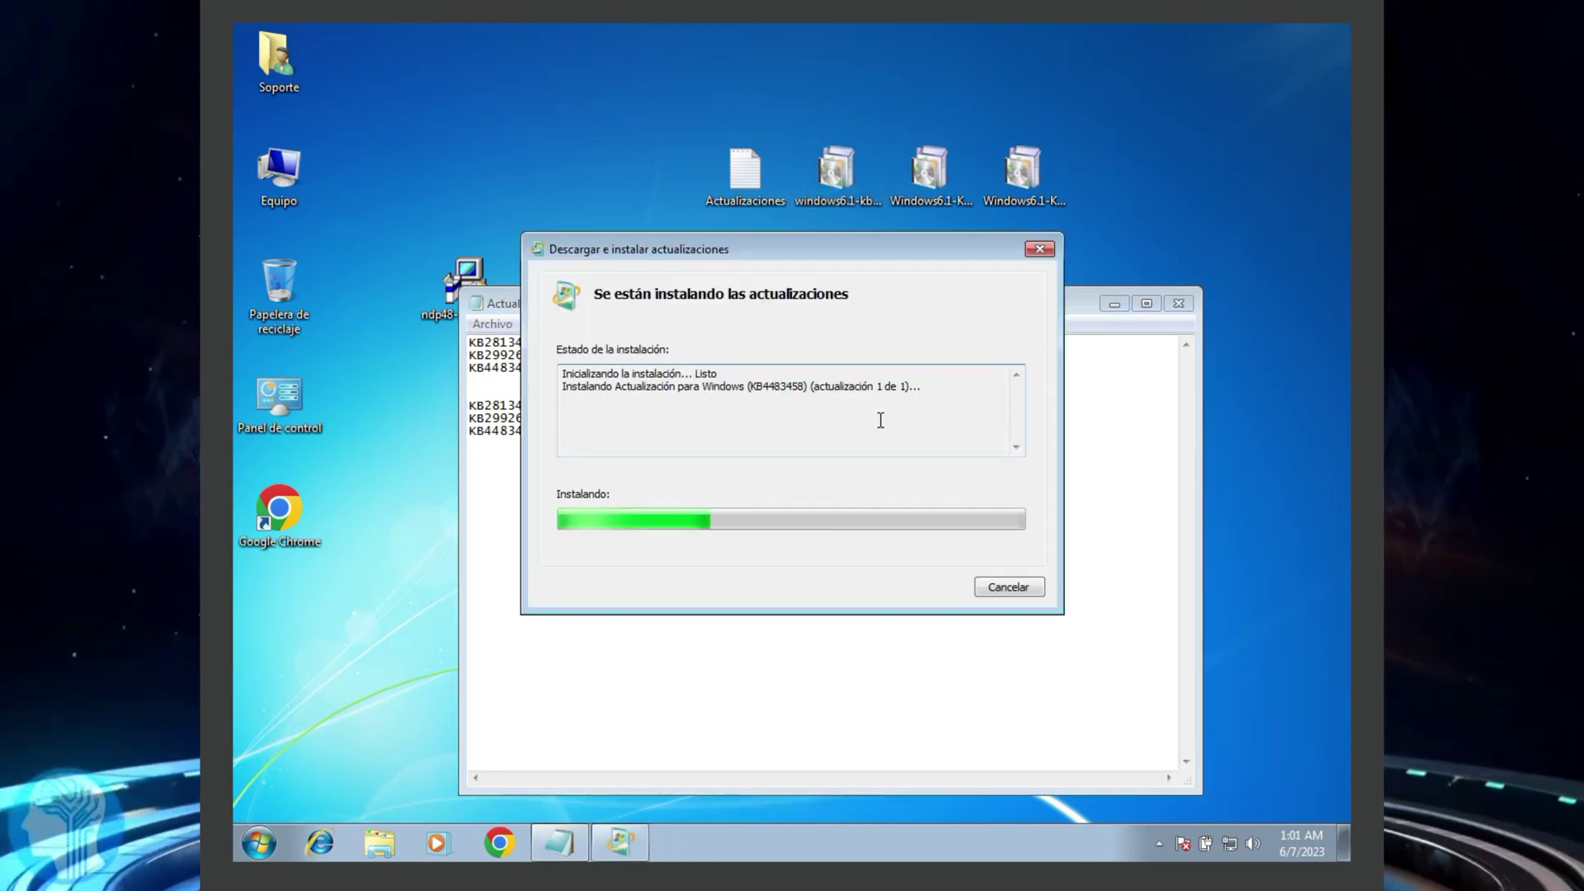
{"action": "left_click", "coordinate": [1179, 303]}
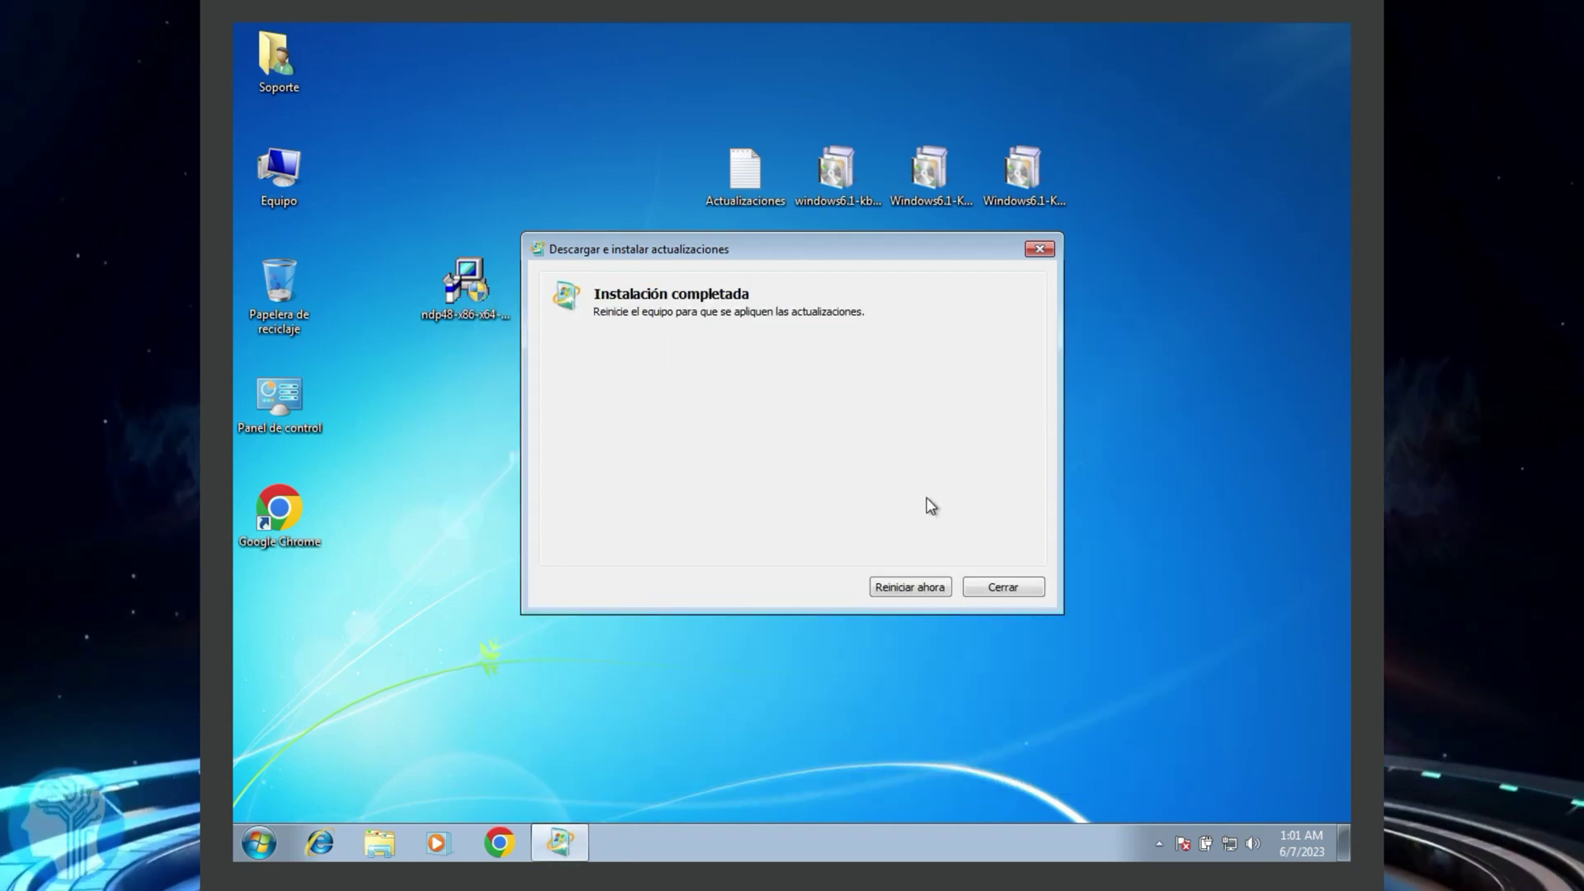
{"action": "left_click", "coordinate": [905, 587]}
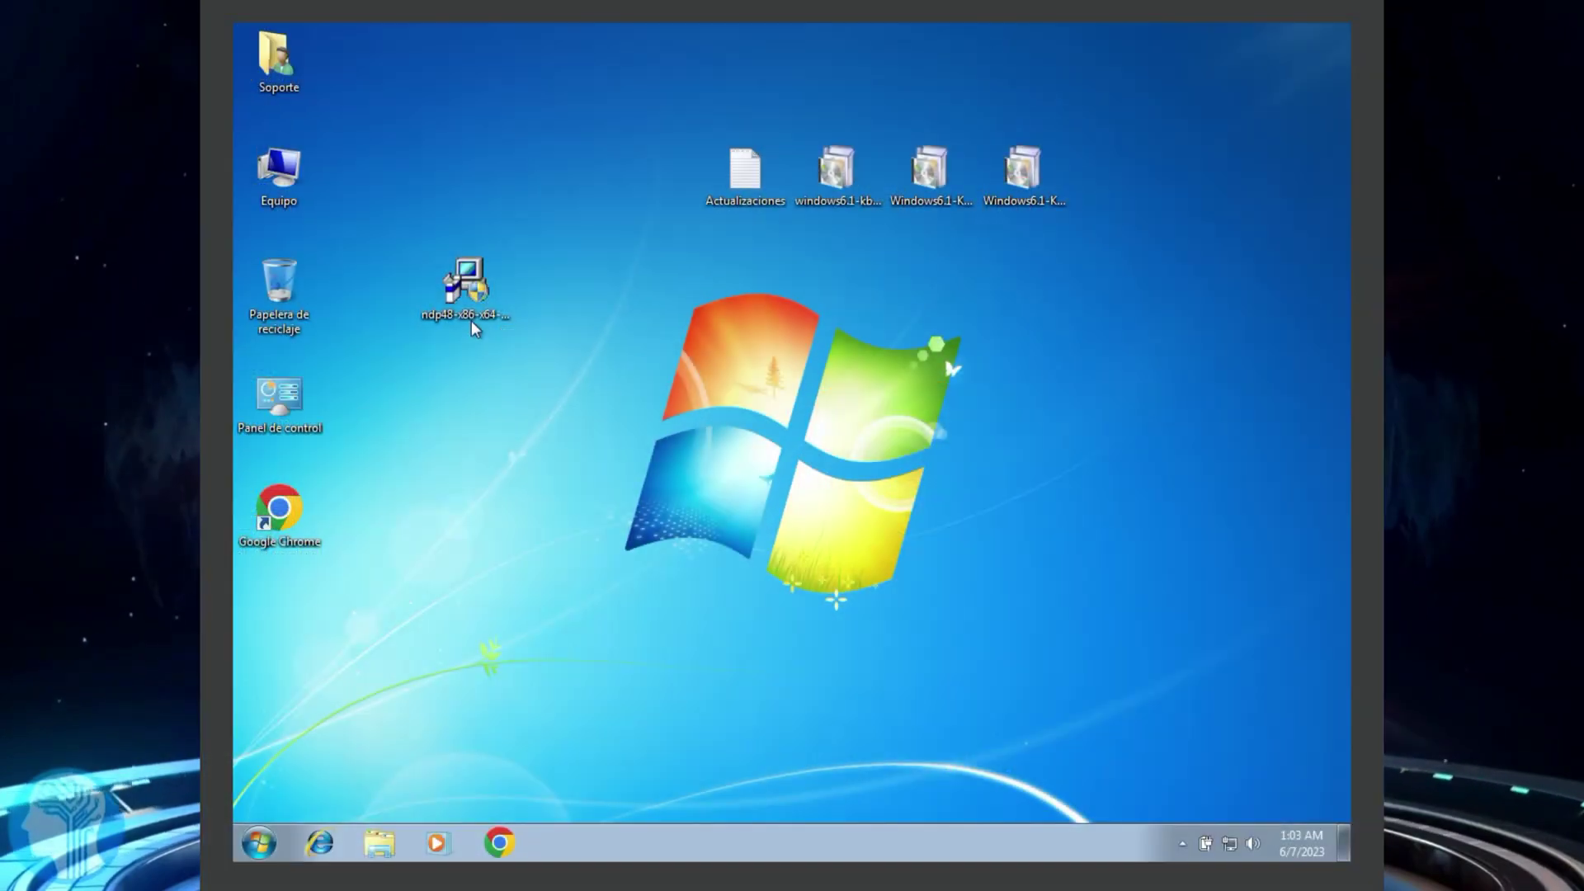
Run the ndp48 offline installer from the desktop, accept the license terms and start installing .NET Framework 4.8.
{"action": "left_click", "coordinate": [512, 344]}
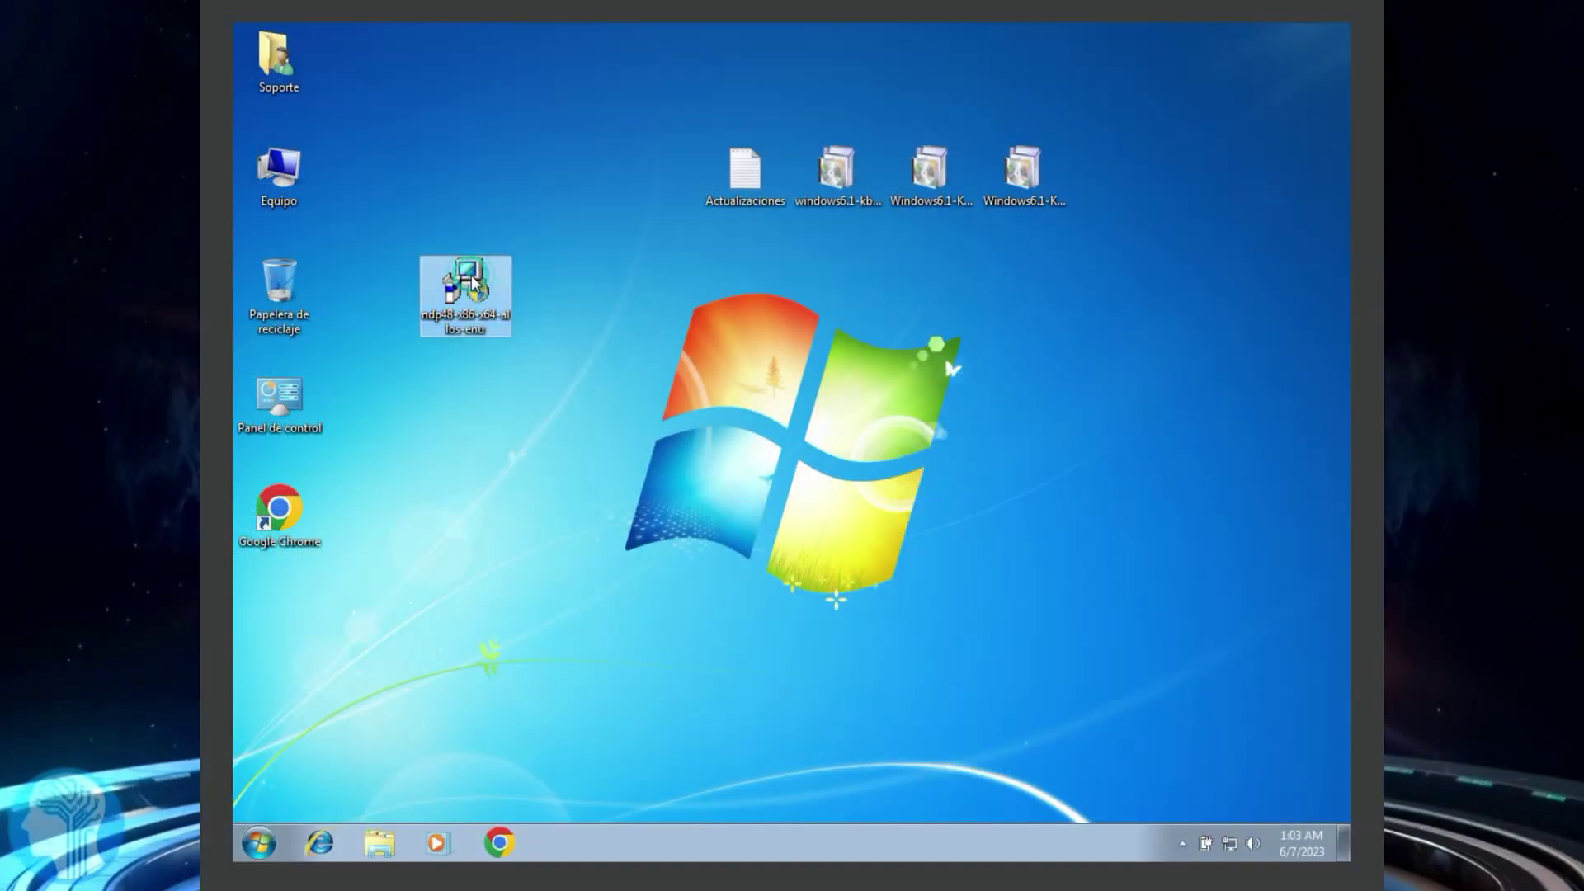
{"action": "double_click", "coordinate": [474, 283]}
{"action": "left_click", "coordinate": [954, 467]}
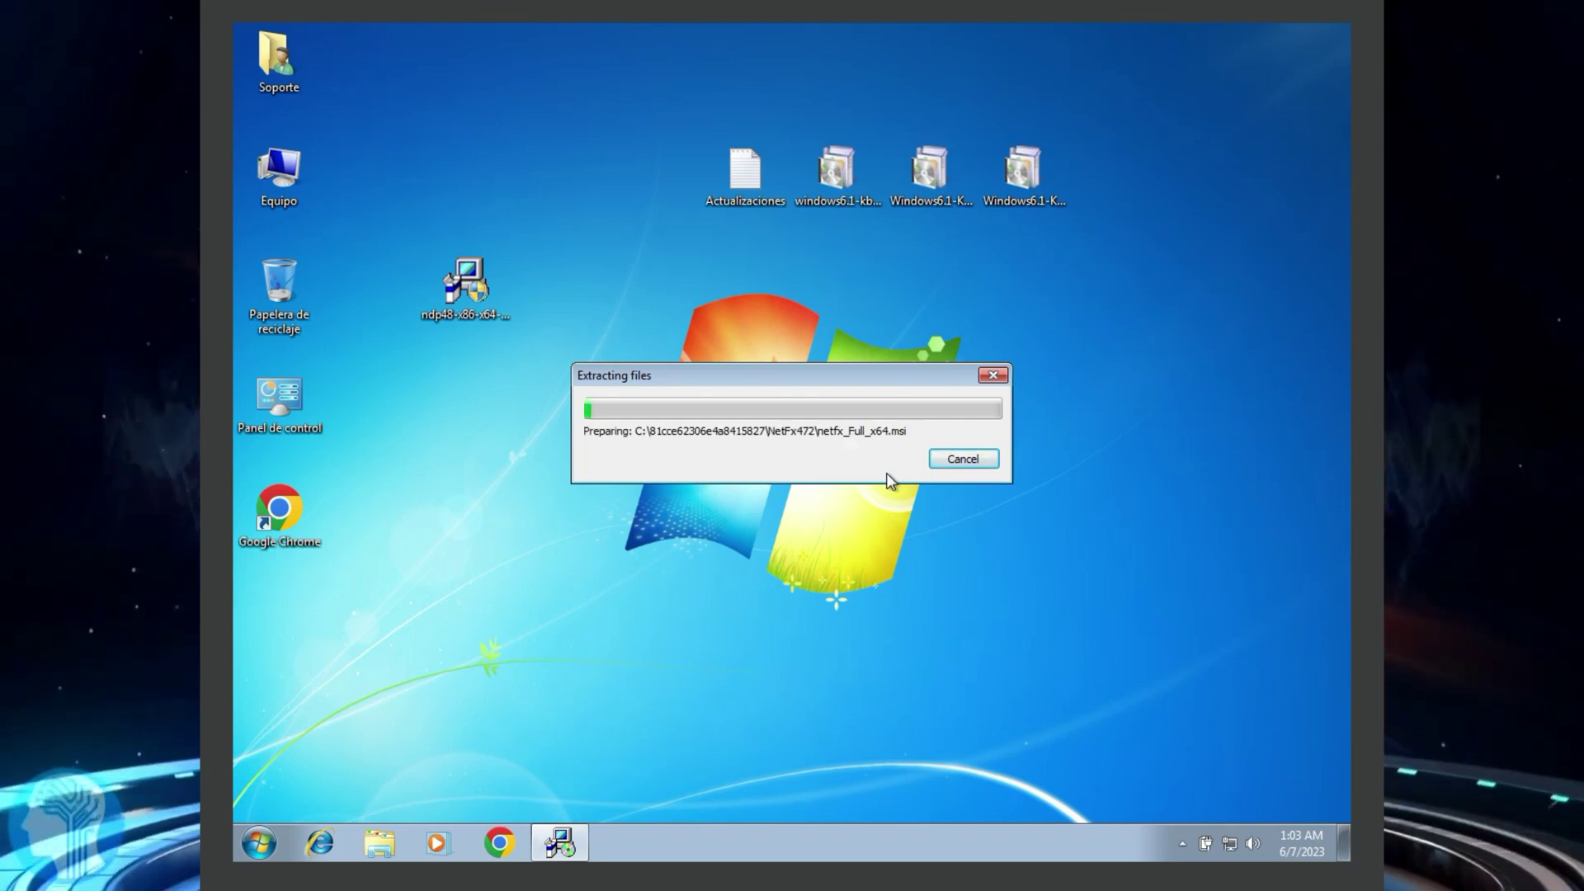
{"action": "left_click", "coordinate": [596, 548]}
{"action": "left_click", "coordinate": [904, 646]}
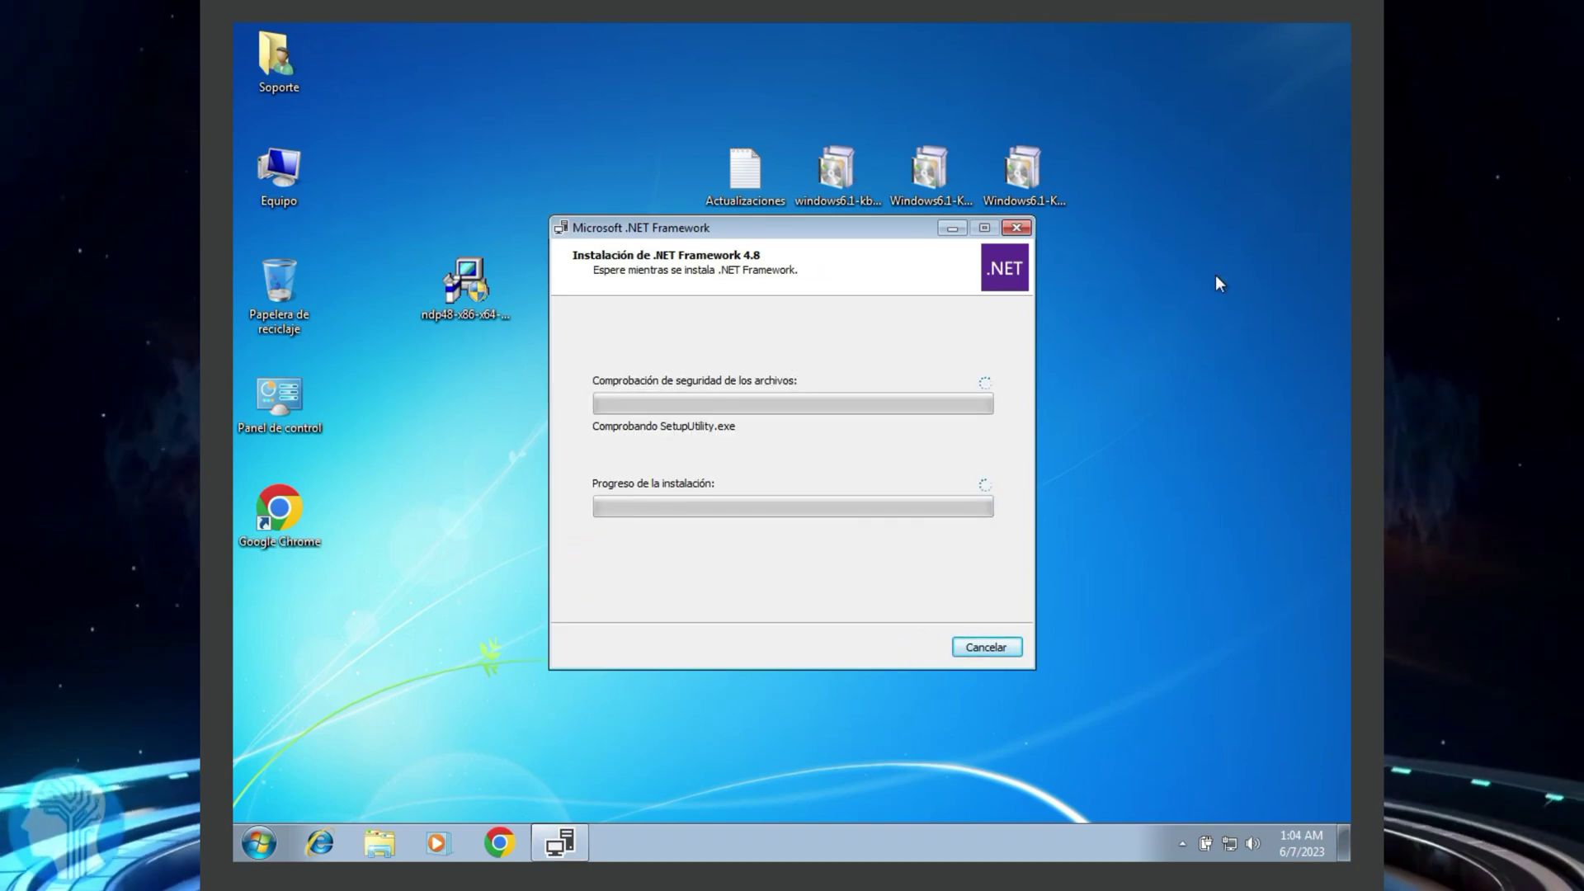